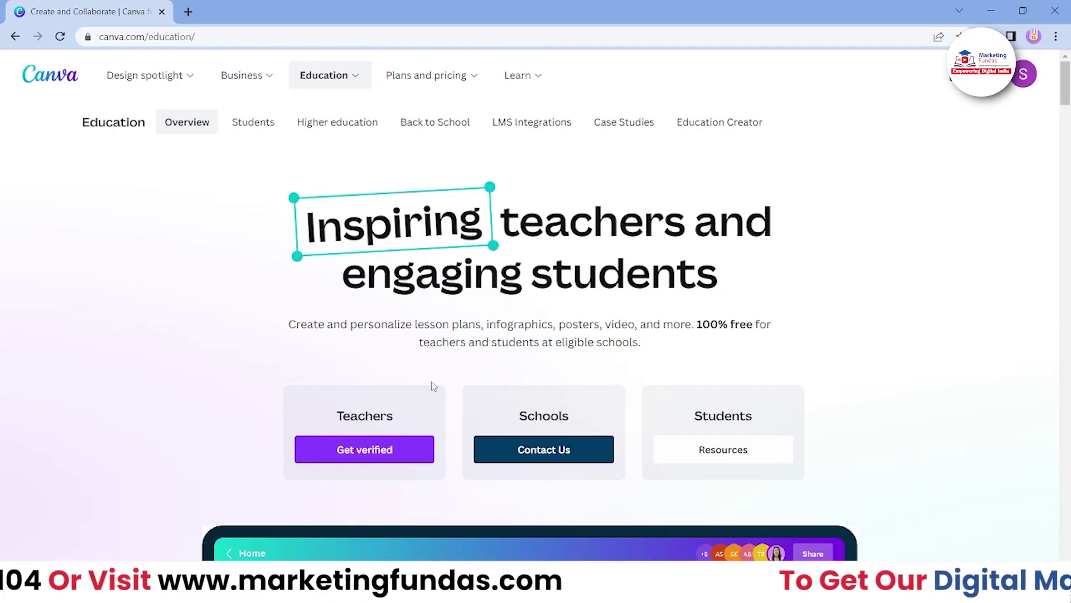
# Look over the Education overview page, including the options for teachers, schools and students.
pyautogui.scroll(-2, 455, 470)
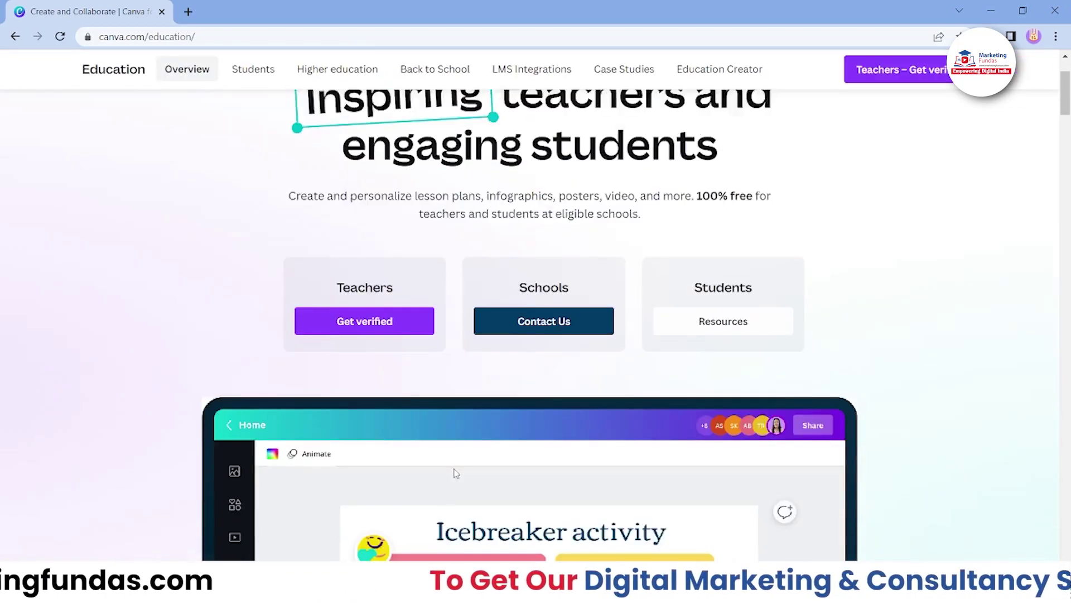
pyautogui.scroll(-1, 454, 473)
pyautogui.scroll(-4, 455, 473)
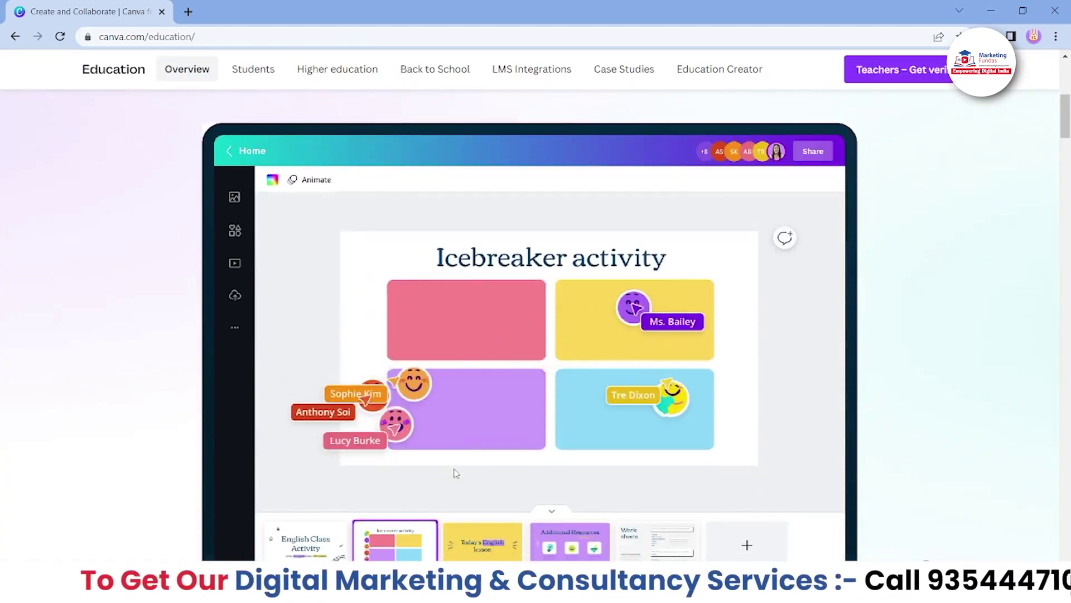
pyautogui.scroll(3, 455, 473)
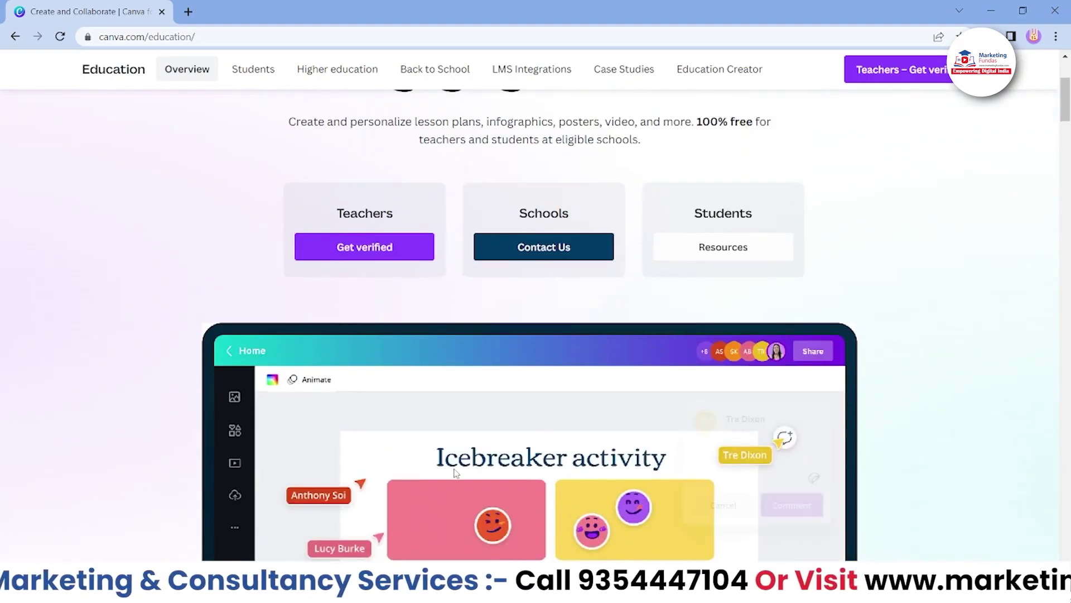
pyautogui.scroll(3, 455, 473)
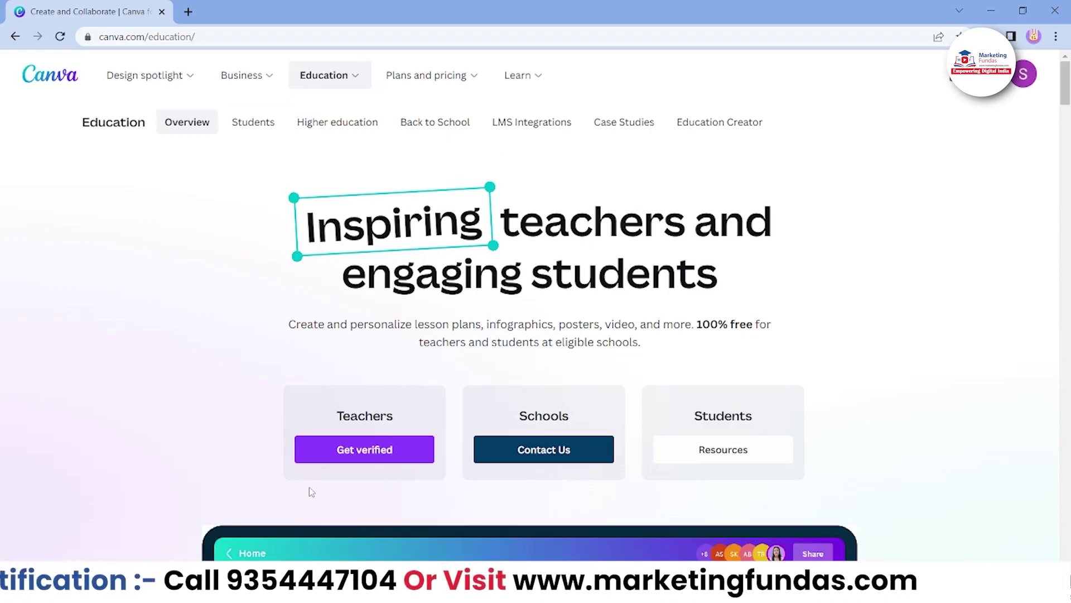
# Open the Students page of the Education section and look through its free template library and top templates for students.
pyautogui.click(324, 75)
pyautogui.click(258, 180)
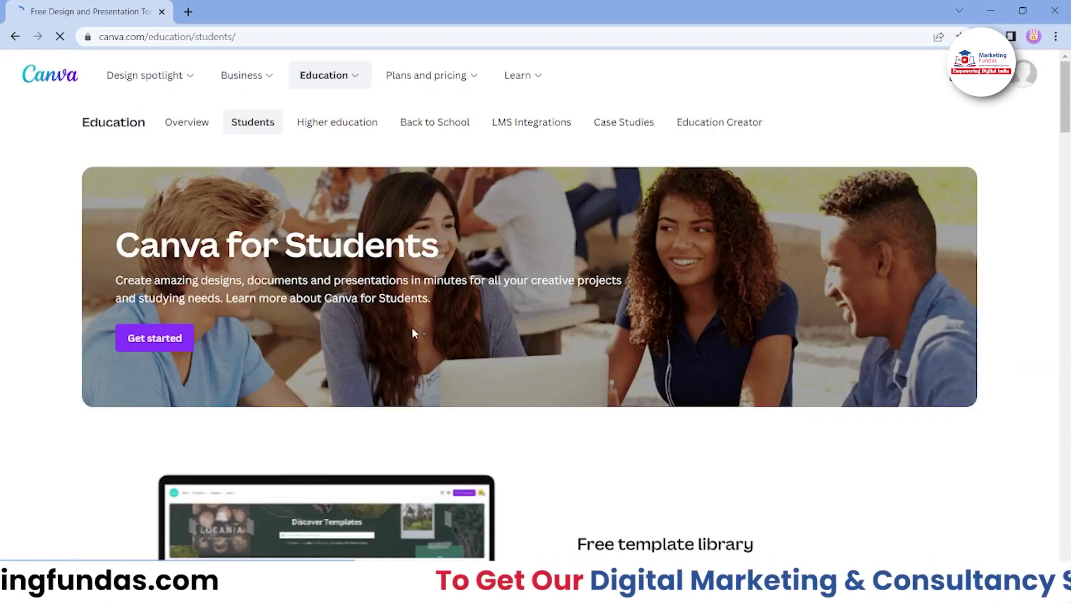
pyautogui.scroll(-5, 412, 327)
pyautogui.scroll(-5, 413, 333)
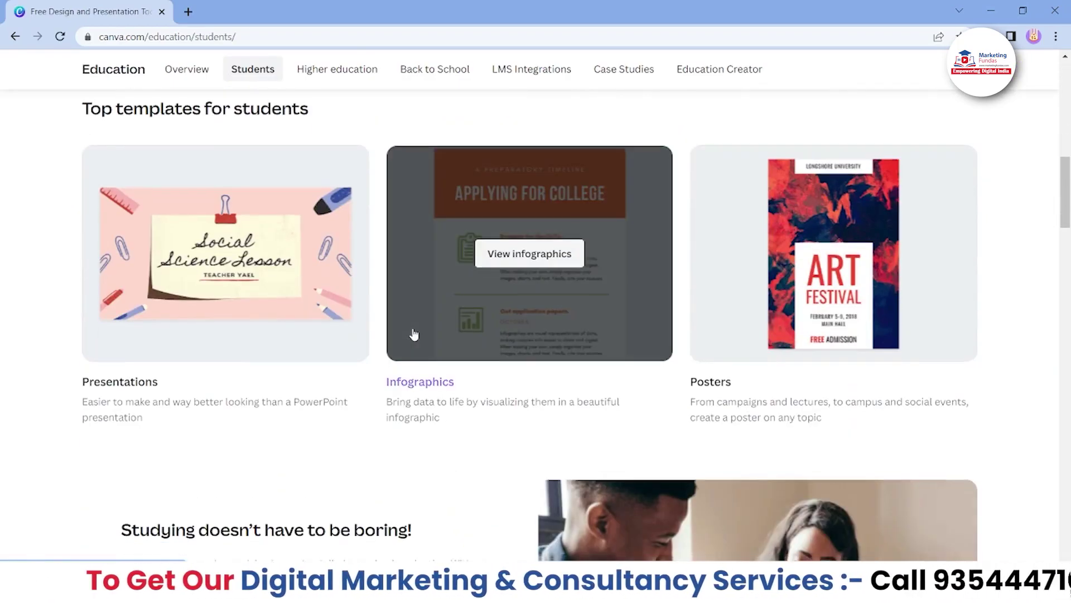
pyautogui.scroll(-5, 414, 333)
pyautogui.scroll(10, 413, 333)
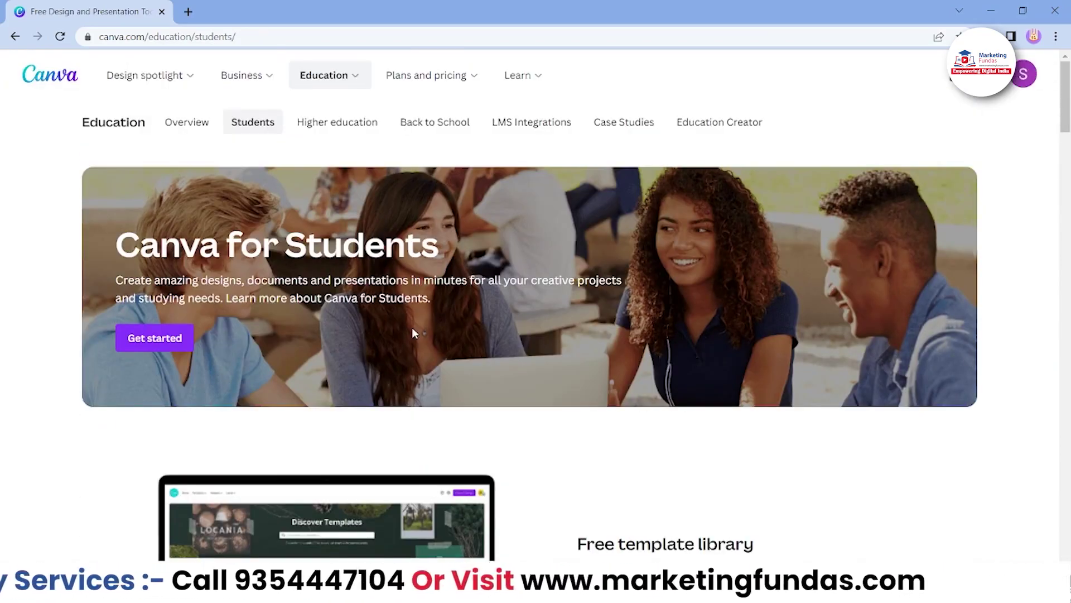
pyautogui.scroll(-3, 413, 330)
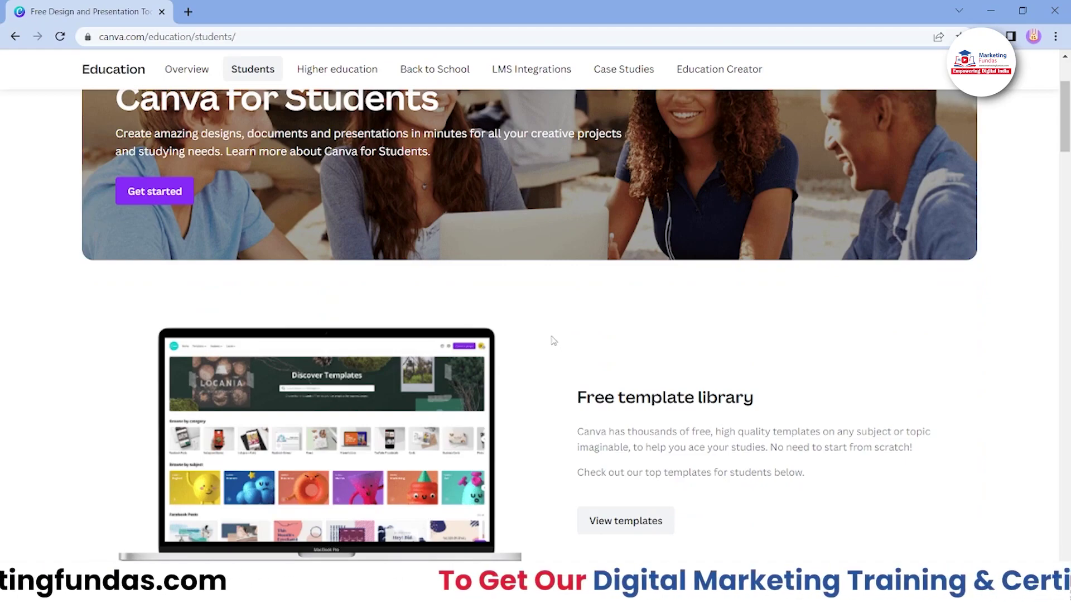
pyautogui.scroll(3, 553, 341)
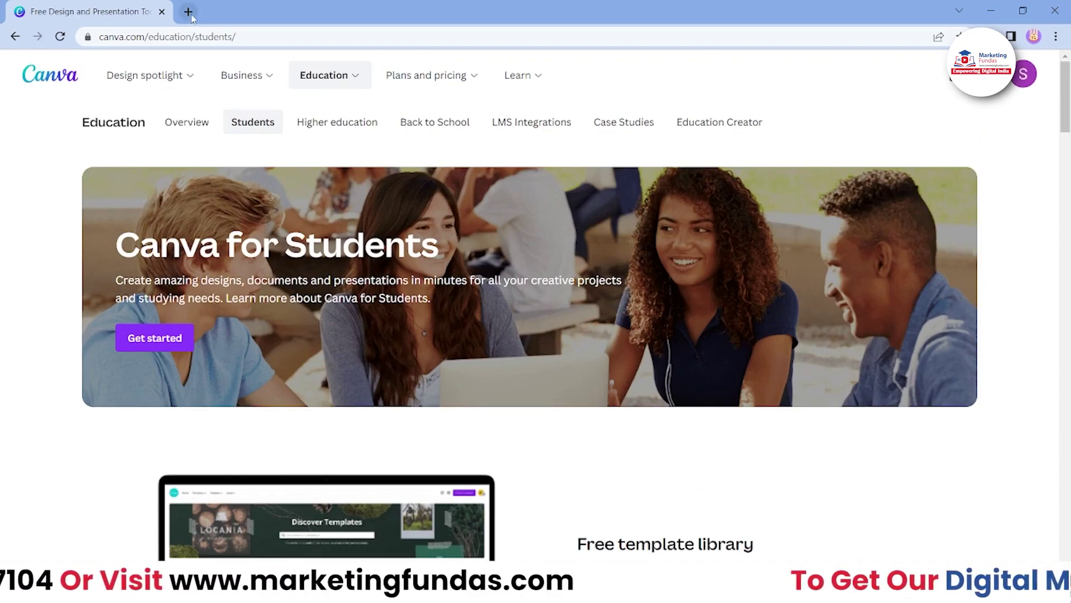
# Open the free teacher resources and look through the Teach with Canva video tutorials.
pyautogui.click(325, 75)
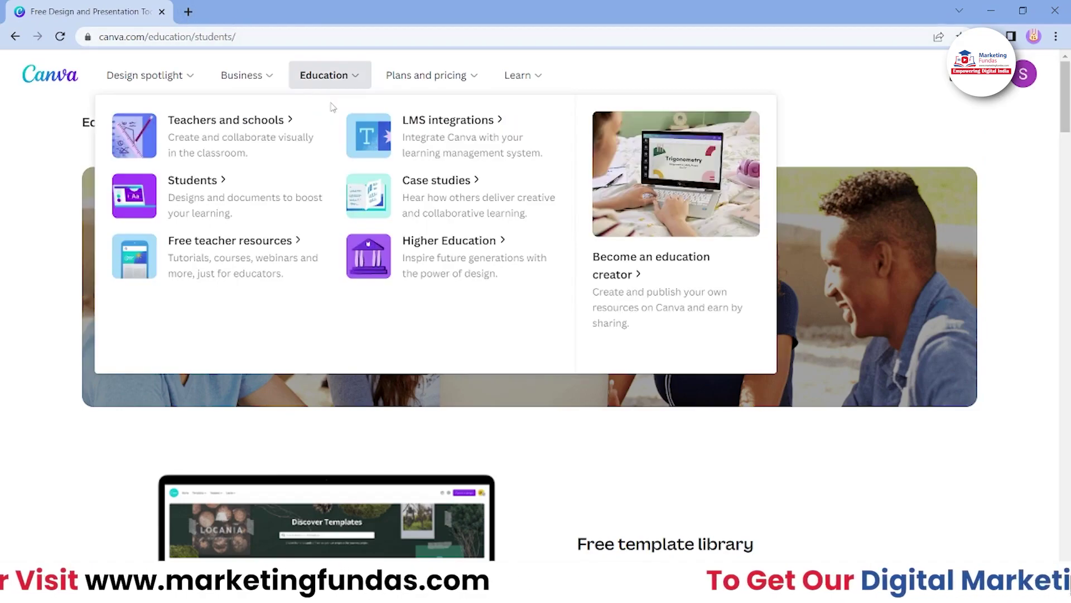
pyautogui.click(243, 273)
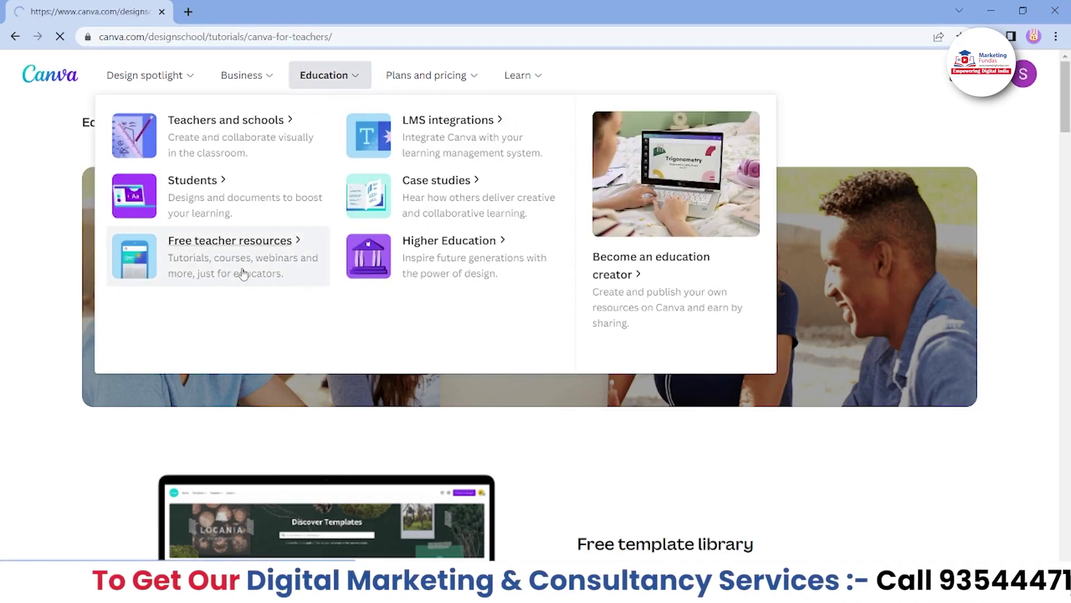
pyautogui.scroll(-5, 355, 362)
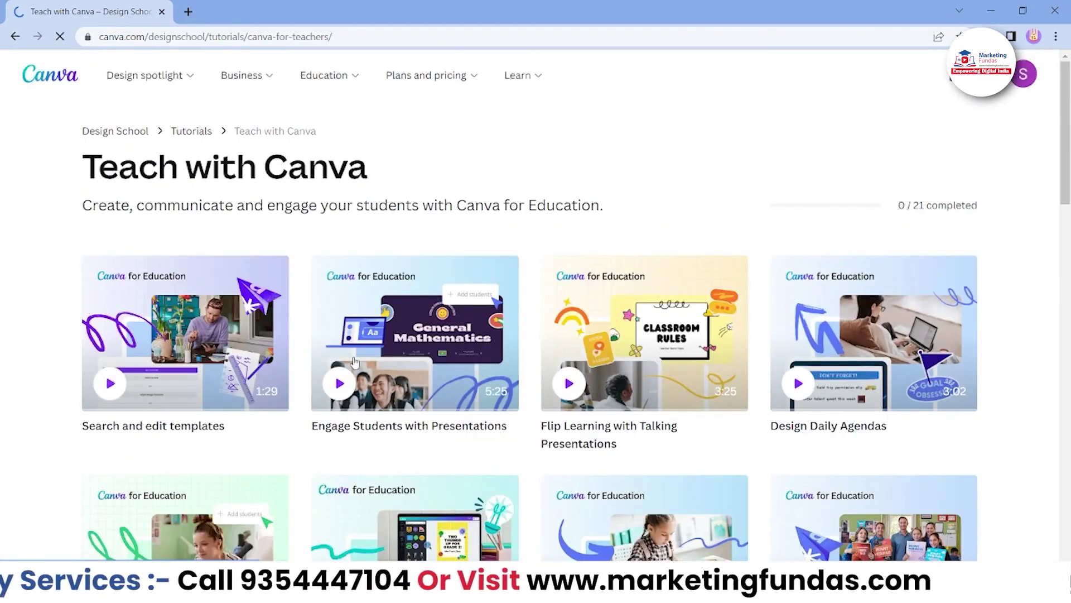
pyautogui.scroll(-10, 330, 284)
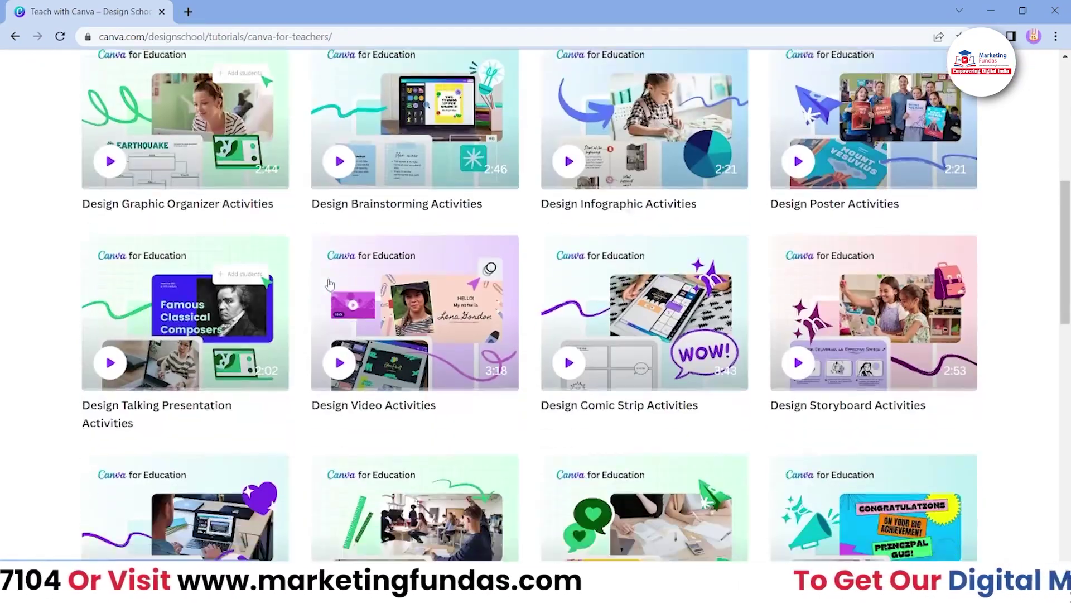
pyautogui.scroll(10, 330, 284)
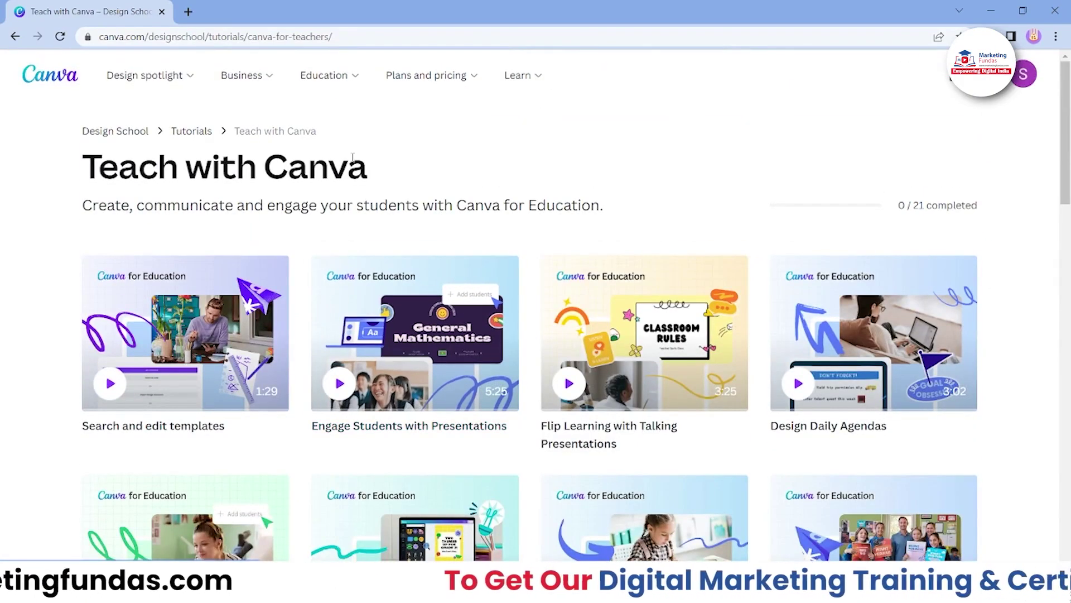
# Review the site's Education, Plans and pricing, and Learn offerings without opening any of their pages.
pyautogui.click(342, 89)
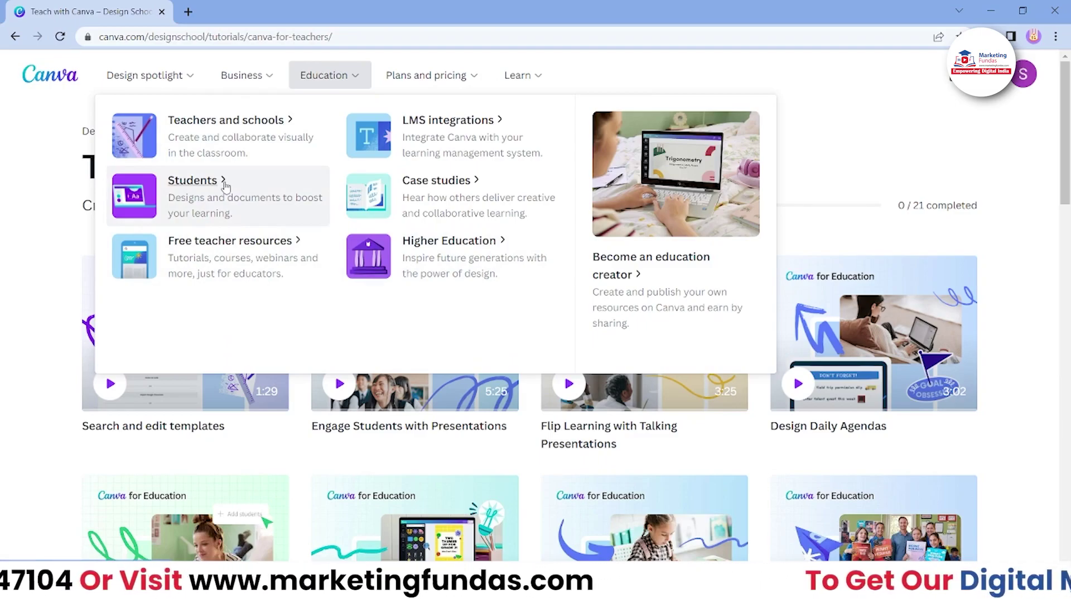
pyautogui.moveTo(390, 87)
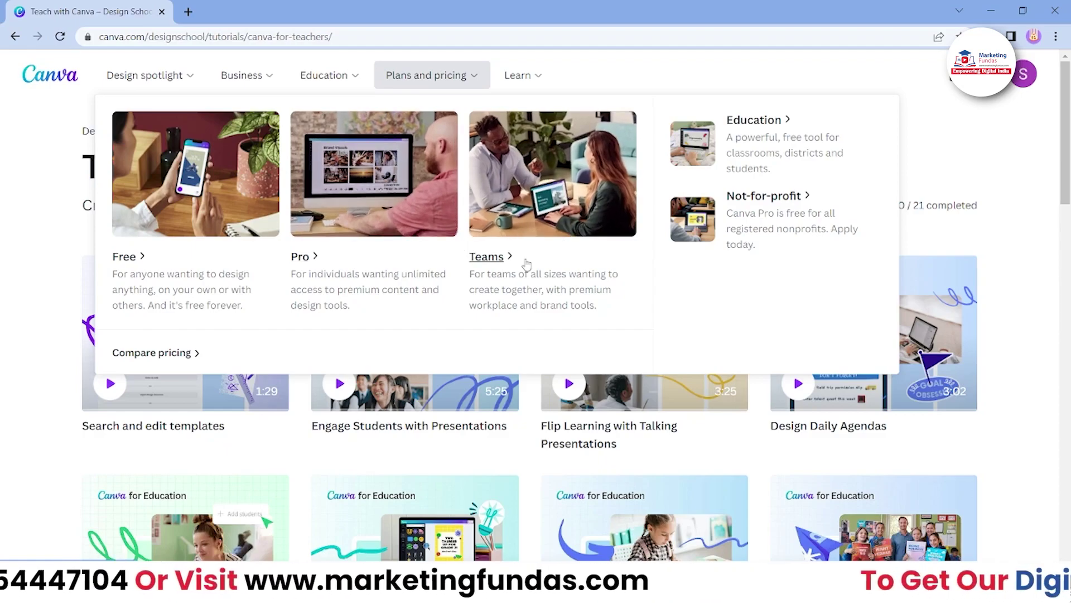
pyautogui.moveTo(406, 71)
pyautogui.moveTo(542, 72)
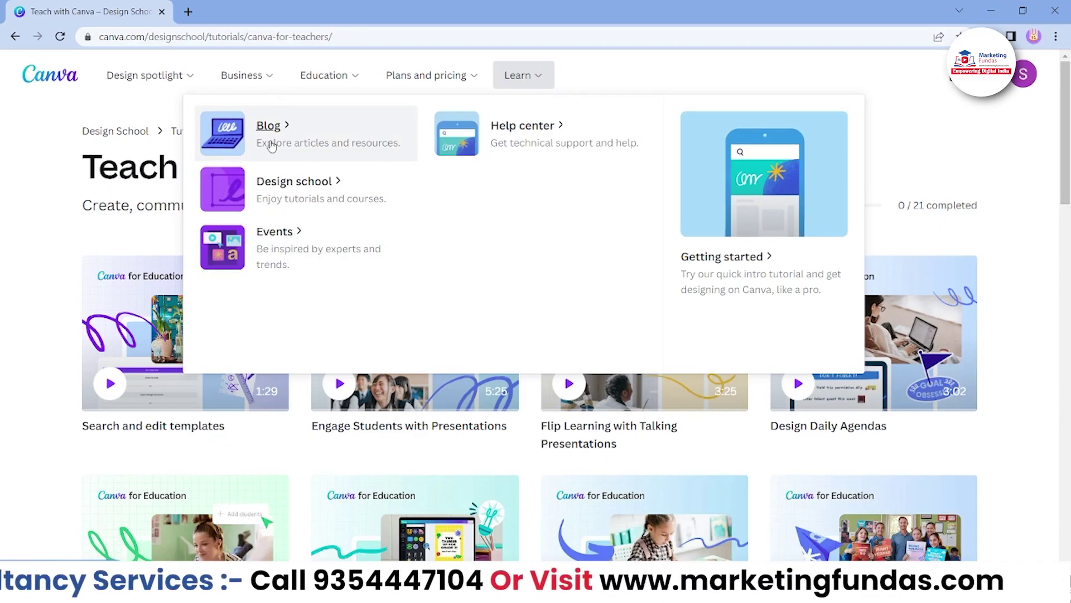
# Return to the Canva home page and dismiss the Canva Docs introduction.
pyautogui.click(68, 78)
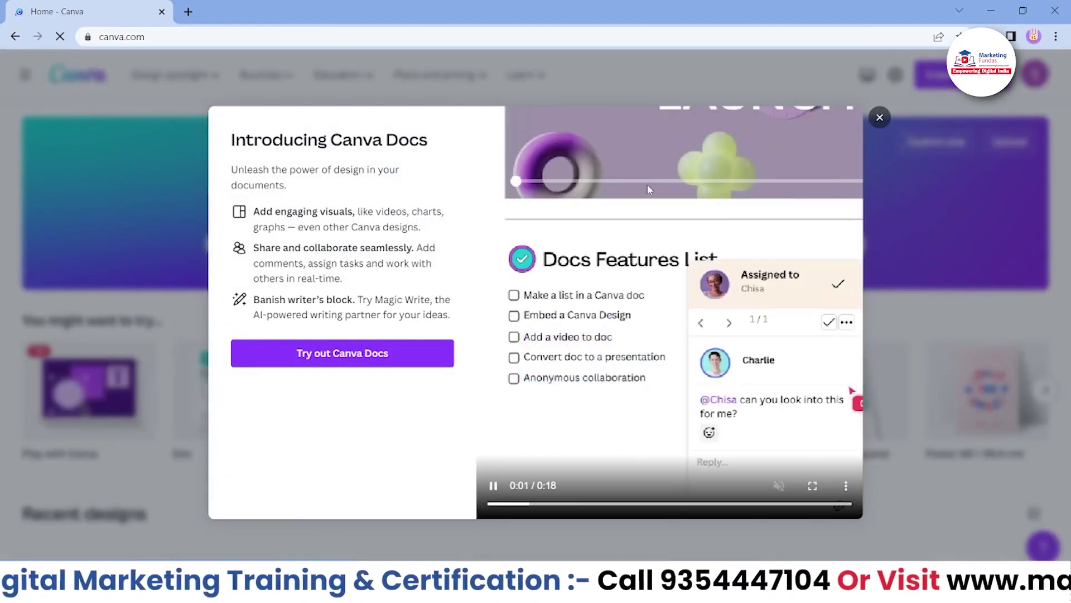
pyautogui.click(879, 118)
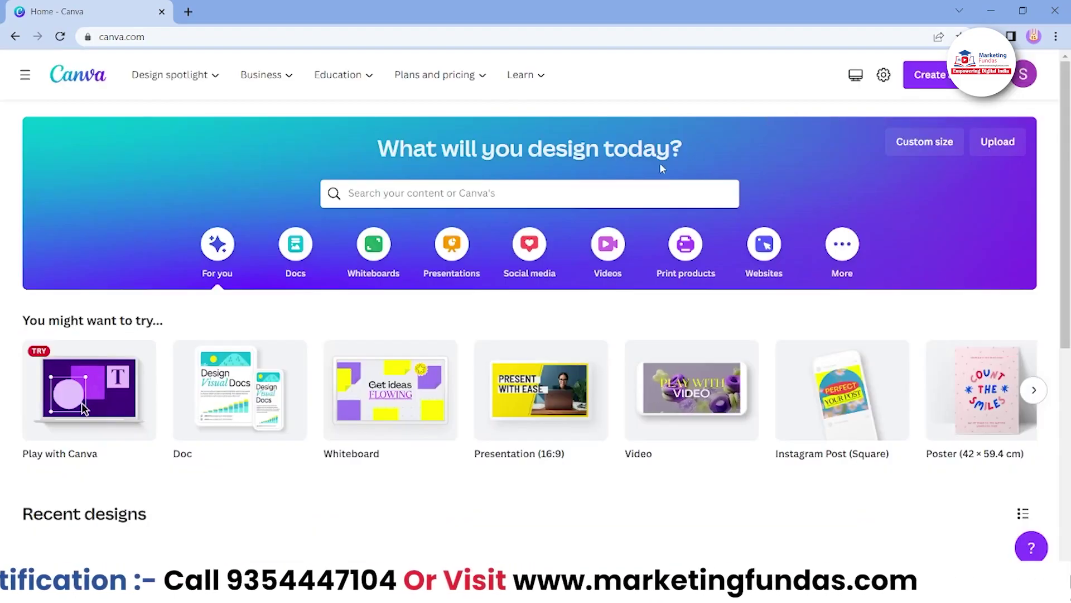
# Look through the suggested design types for a new design and search them for "facebook", then close the list.
pyautogui.click(922, 78)
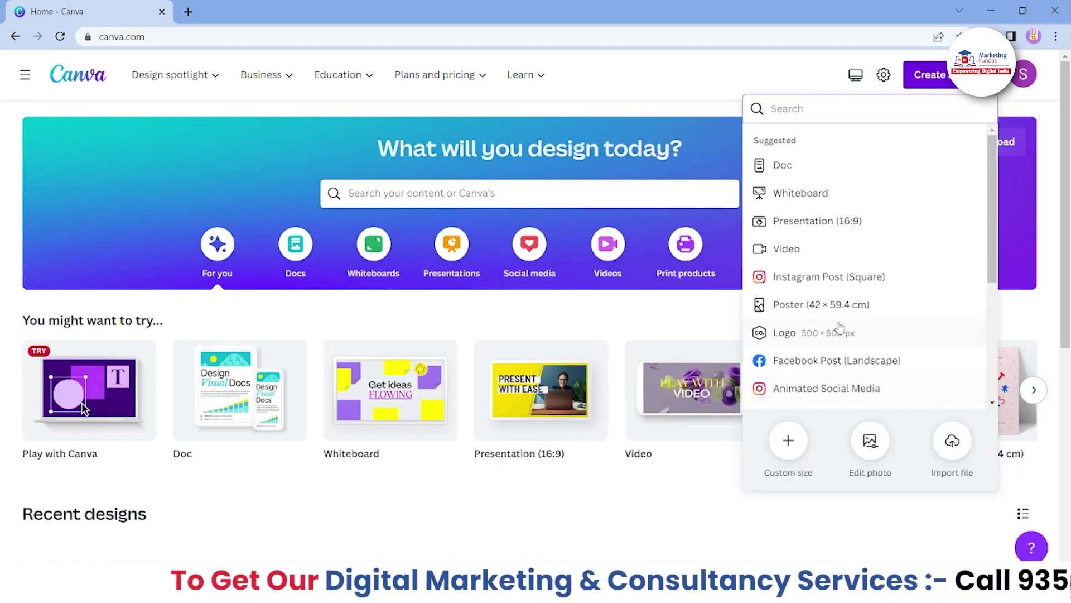
pyautogui.scroll(-4, 837, 329)
pyautogui.scroll(4, 839, 279)
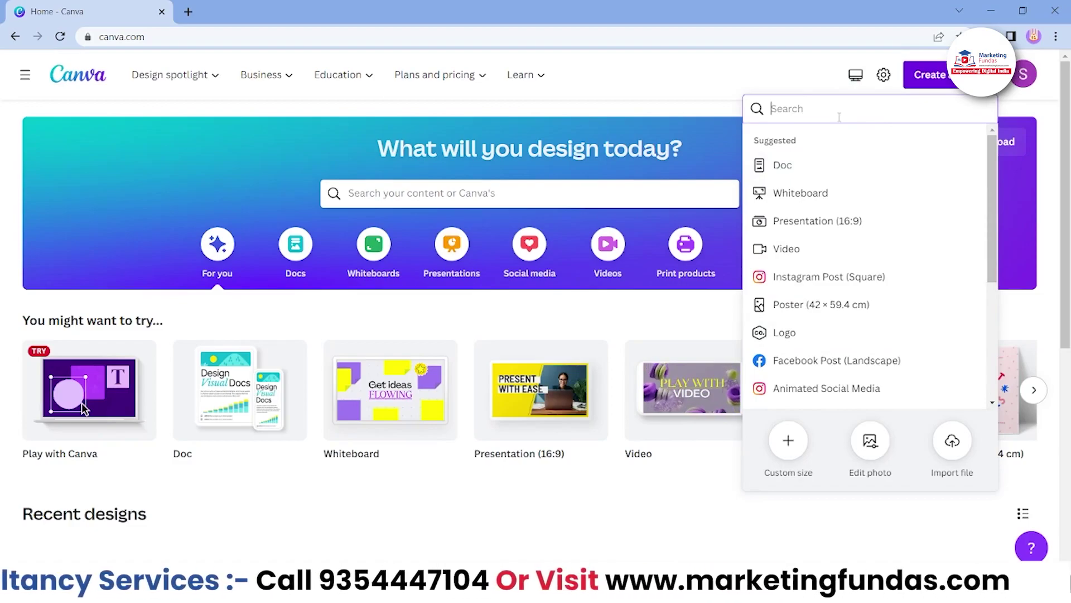
pyautogui.write('f')
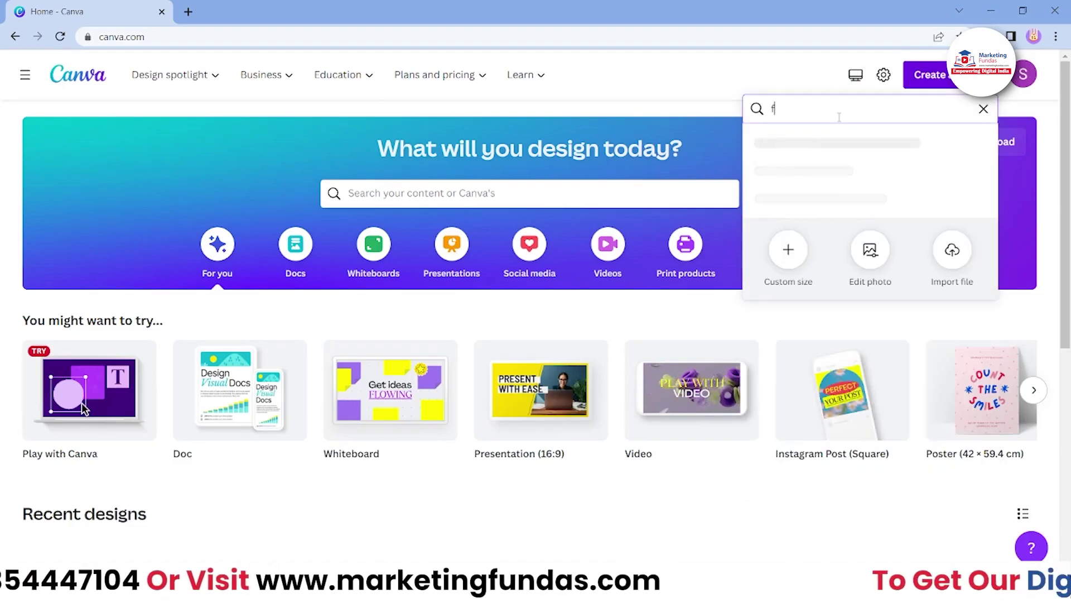
pyautogui.write('acebook')
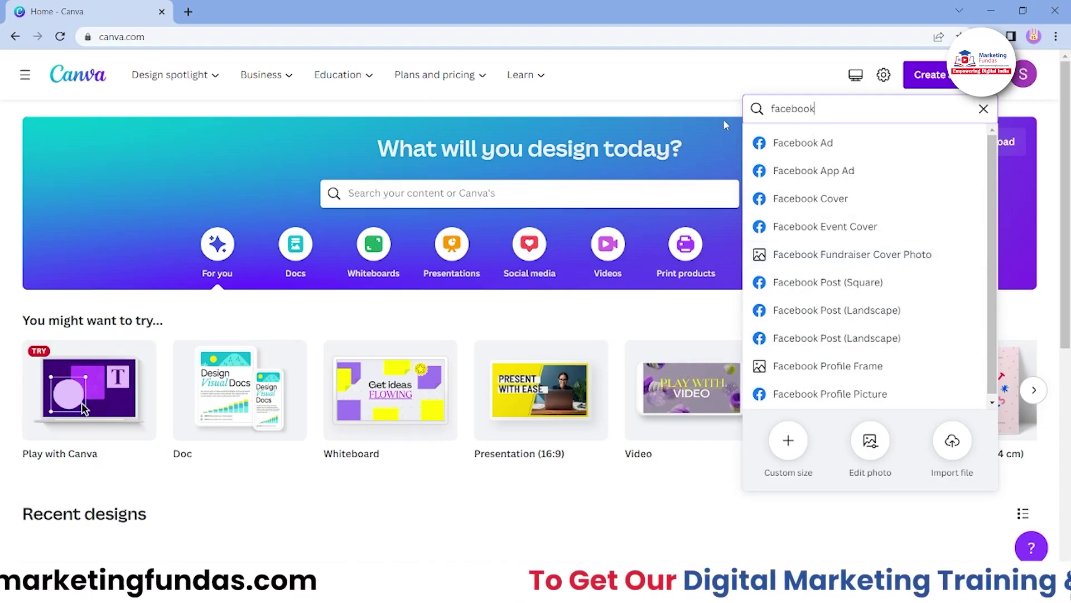
pyautogui.click(629, 65)
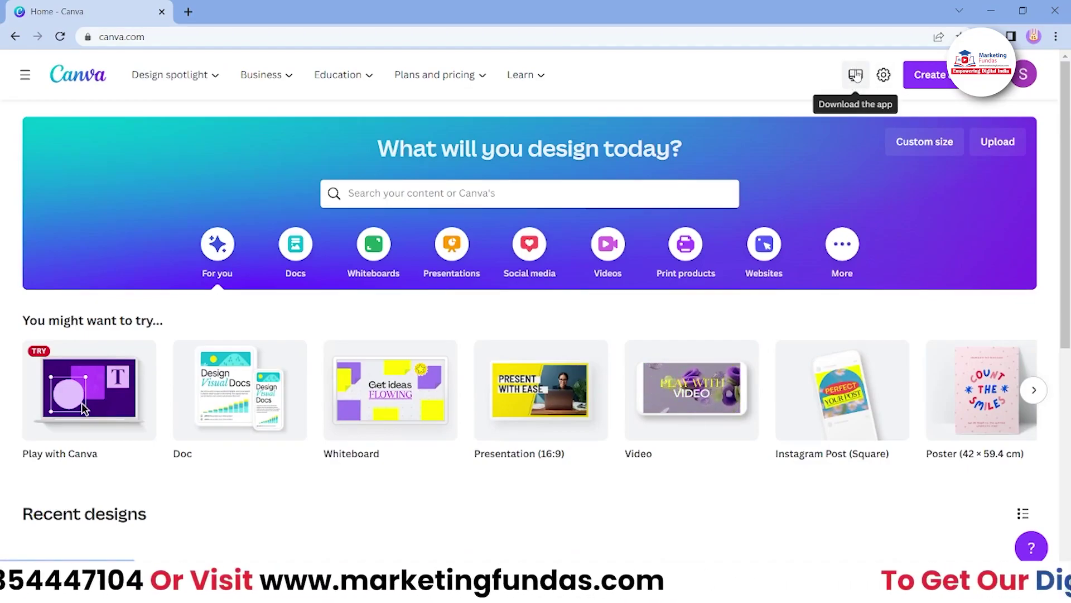
# View the Canva for Windows desktop app download page and close it again.
pyautogui.click(856, 75)
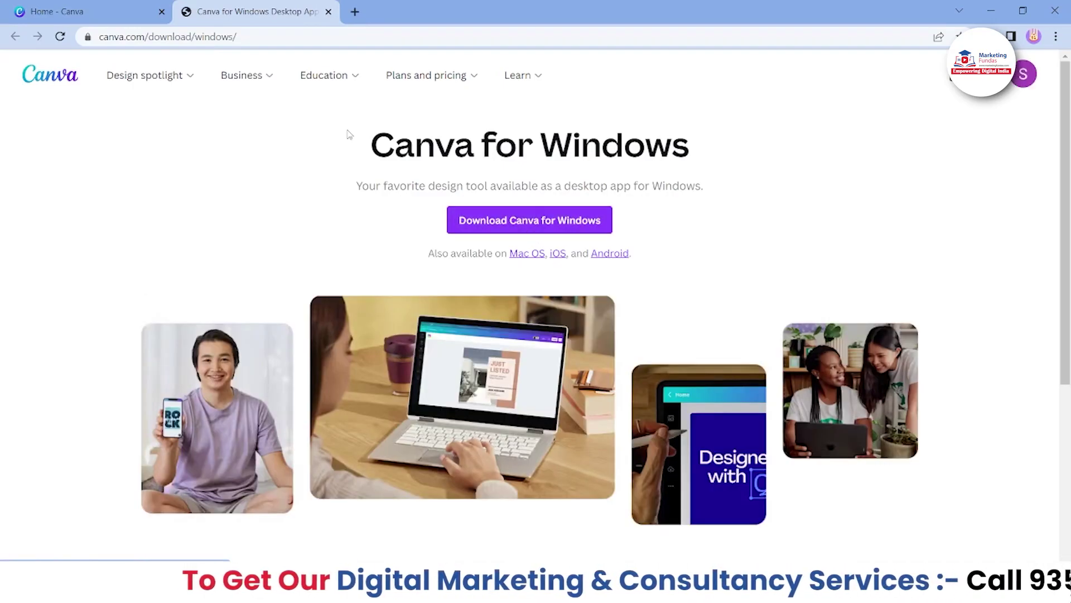
pyautogui.click(328, 12)
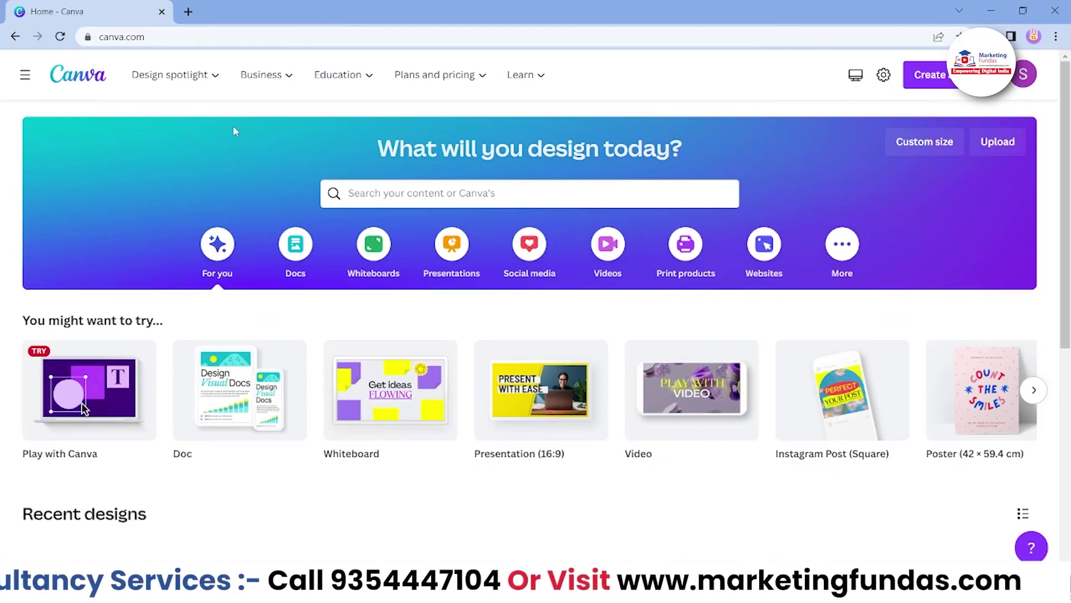
# Review the Your account and Billing & plans settings, and show the profile's account options.
pyautogui.click(884, 76)
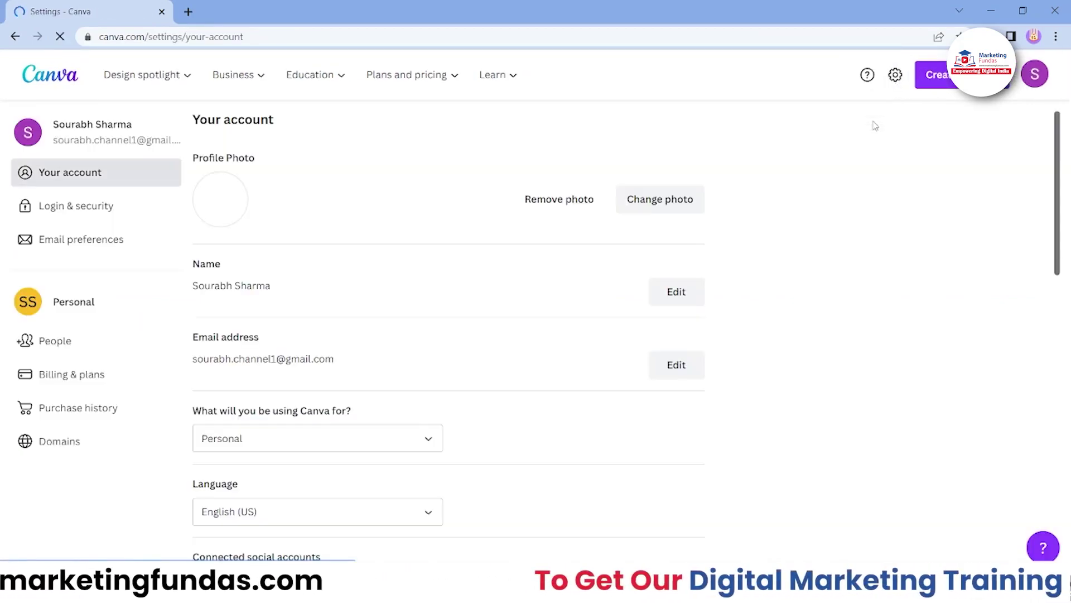
pyautogui.scroll(-3, 441, 301)
pyautogui.scroll(-5, 441, 301)
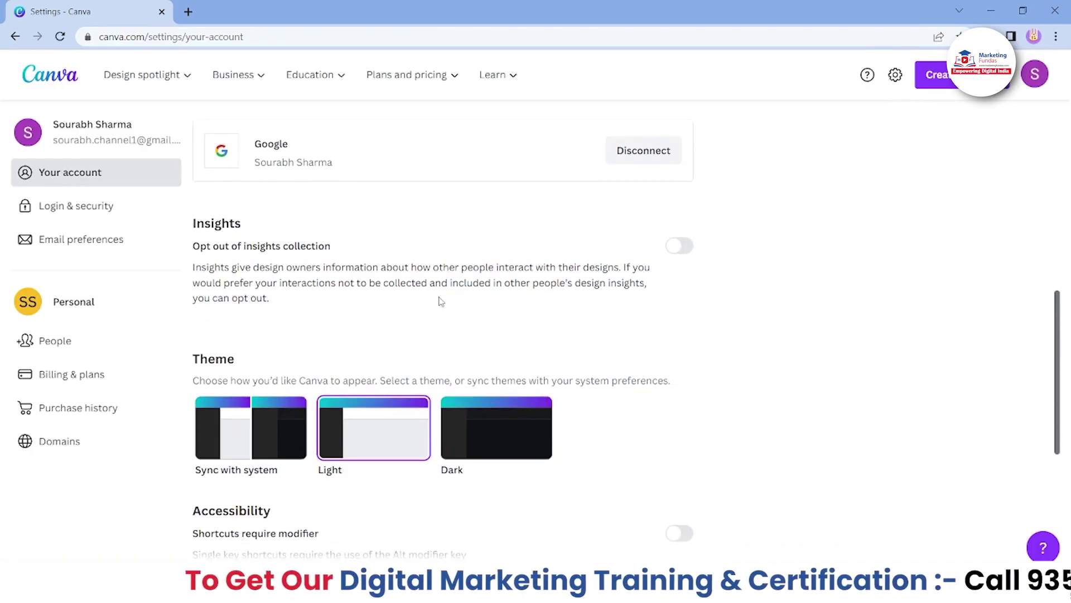
pyautogui.scroll(9, 441, 302)
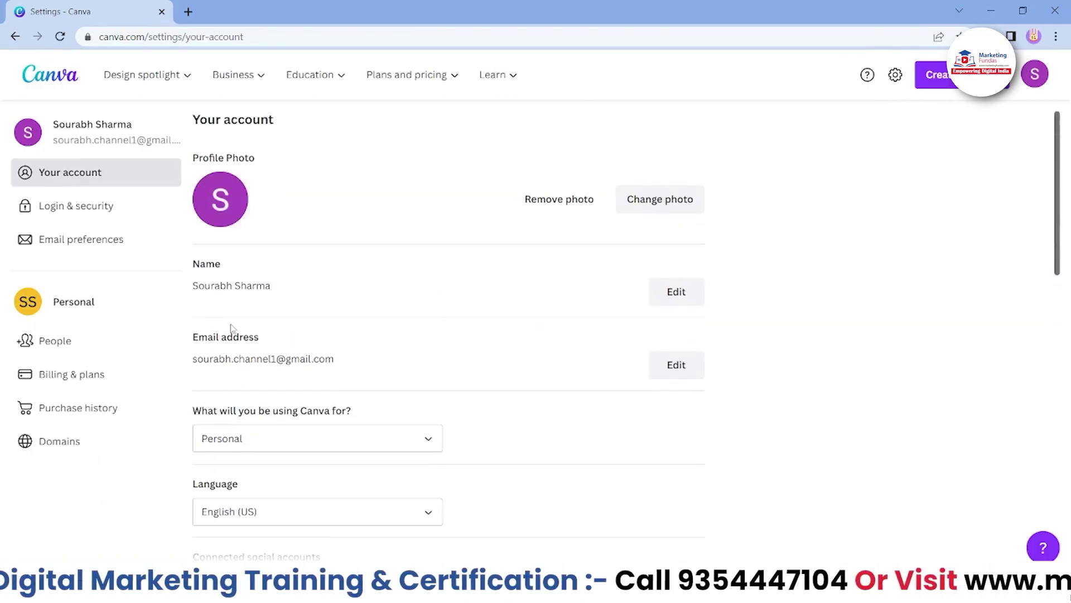
pyautogui.click(78, 375)
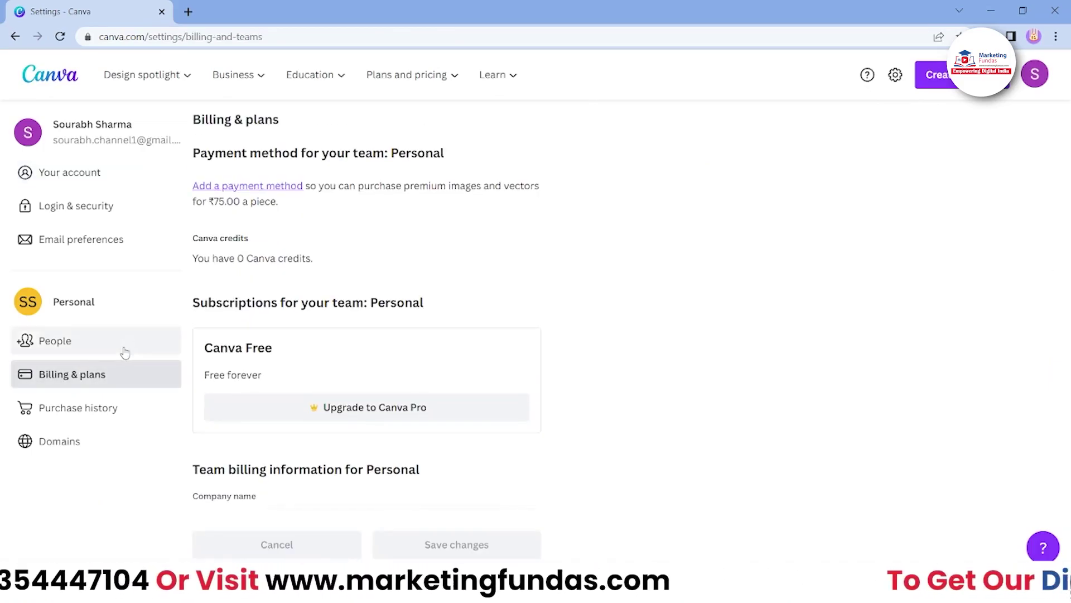
pyautogui.click(1040, 87)
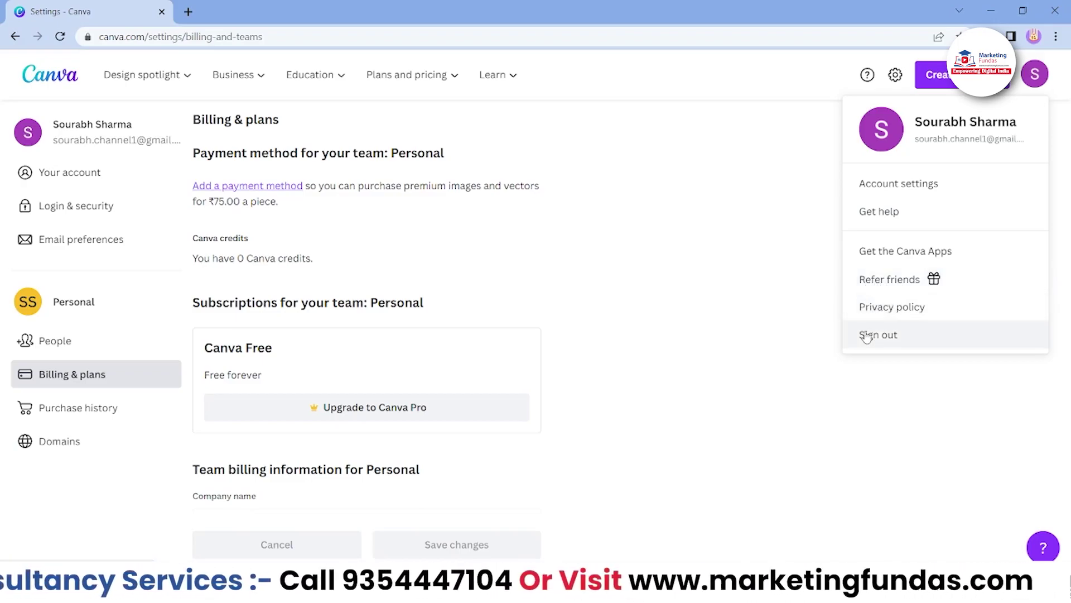
# Return to the home page, dismiss the Canva for Teams offer, and expand the side navigation with Templates, Projects and Tools.
pyautogui.click(64, 83)
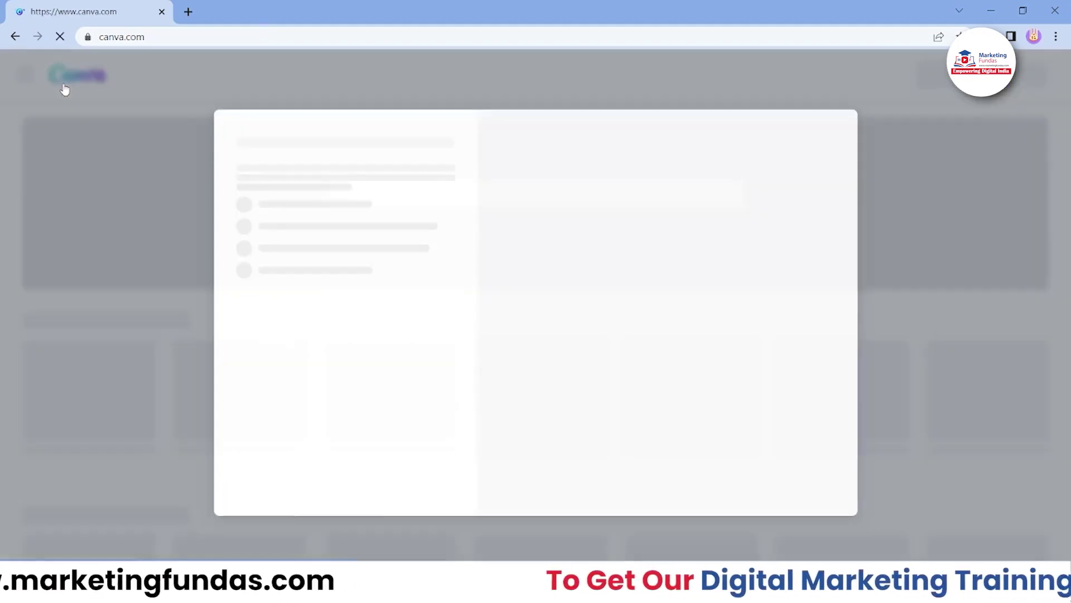
pyautogui.click(879, 118)
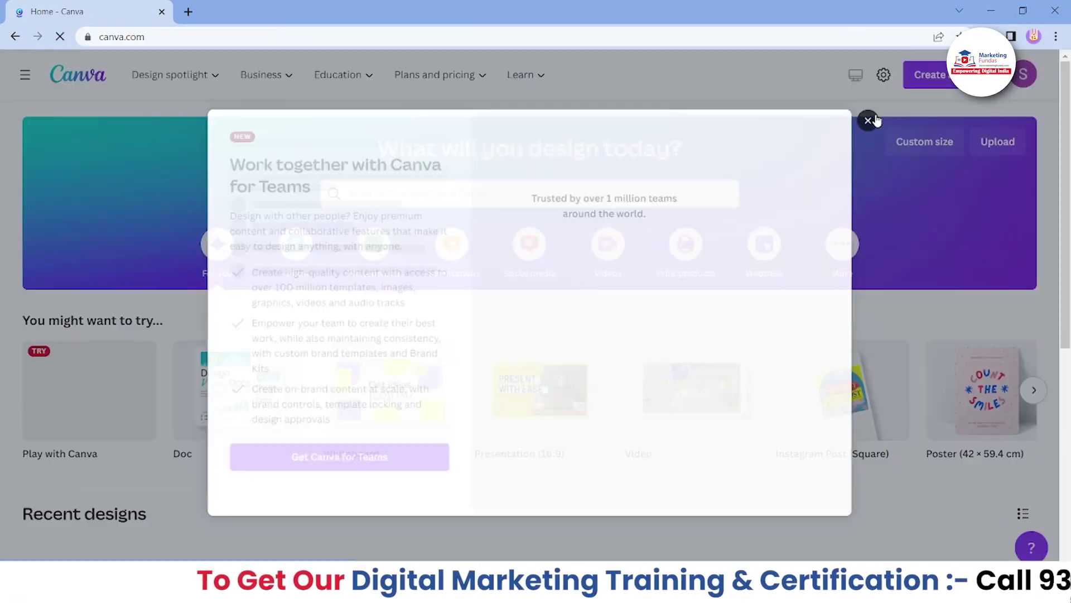
pyautogui.click(19, 77)
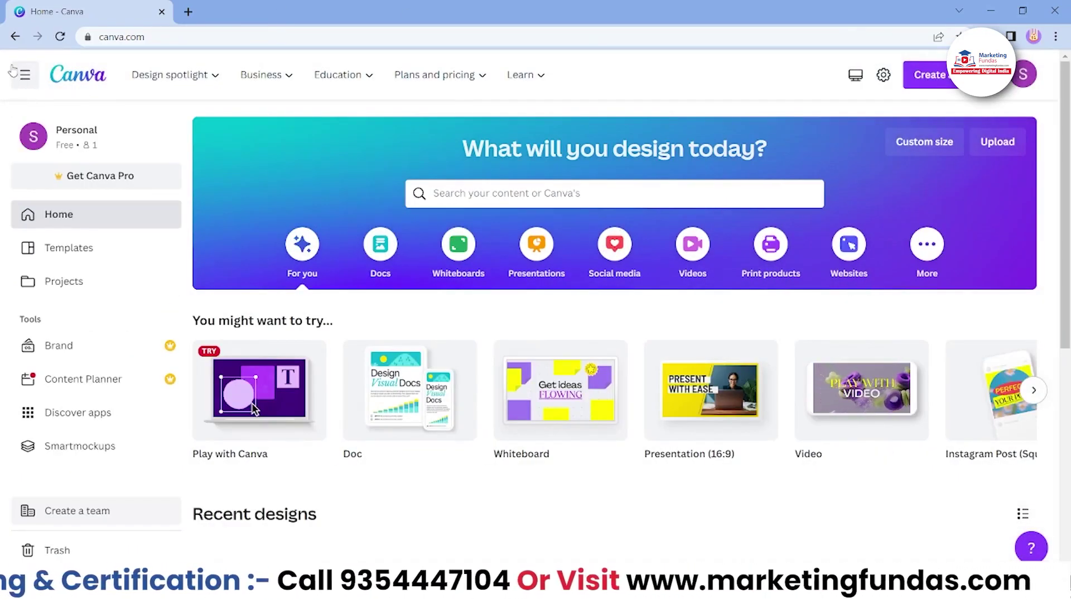
pyautogui.scroll(-2, 125, 439)
pyautogui.scroll(-2, 125, 440)
pyautogui.scroll(6, 125, 440)
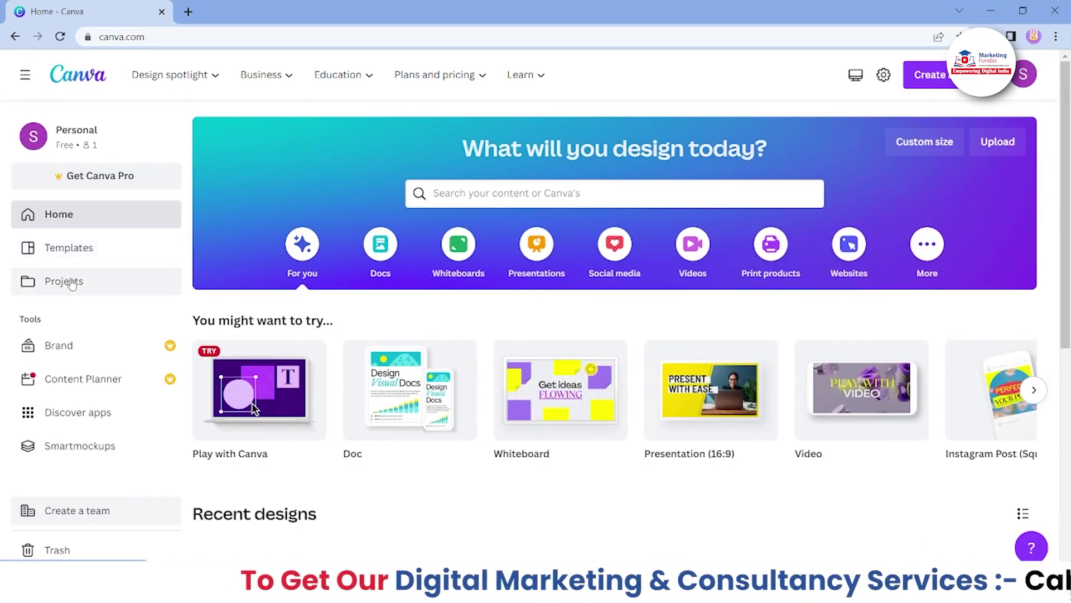
# Browse the Templates page and its template categories, then return to the home page.
pyautogui.click(73, 250)
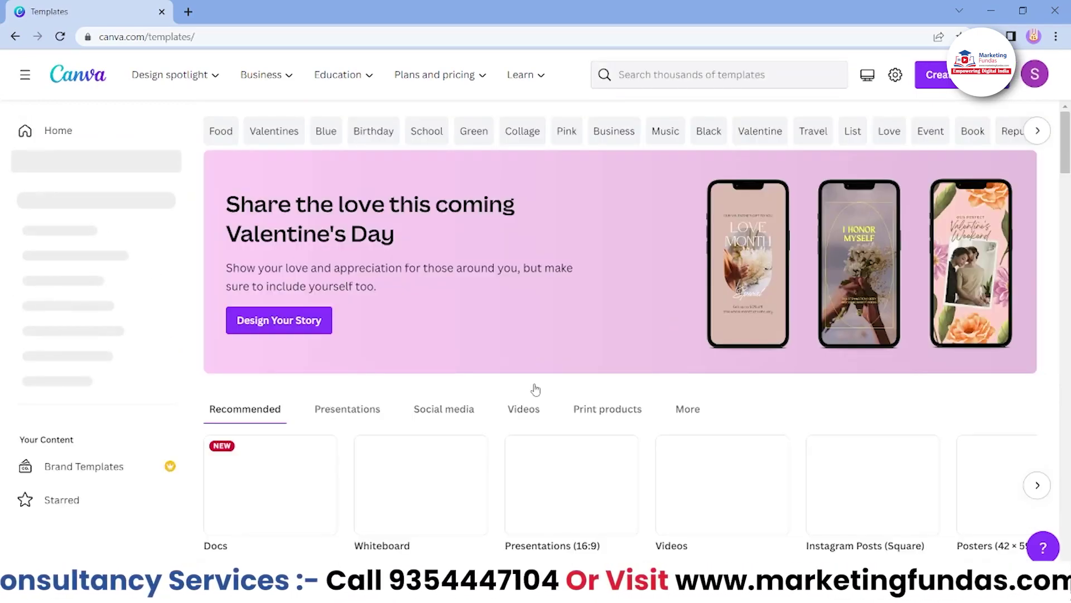
pyautogui.scroll(-10, 534, 388)
pyautogui.scroll(10, 536, 389)
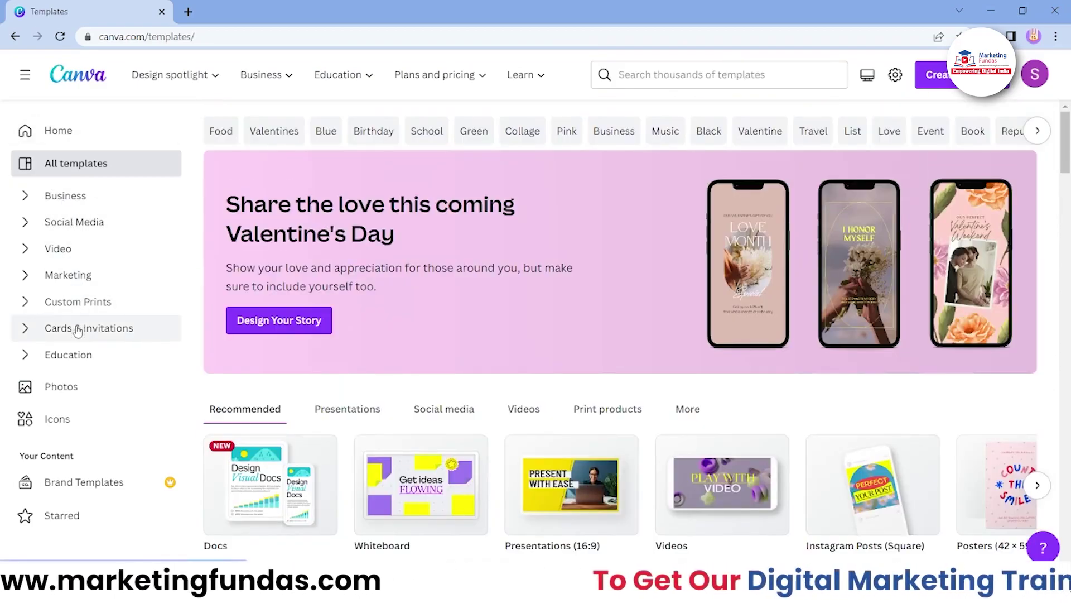
pyautogui.click(25, 74)
pyautogui.click(25, 75)
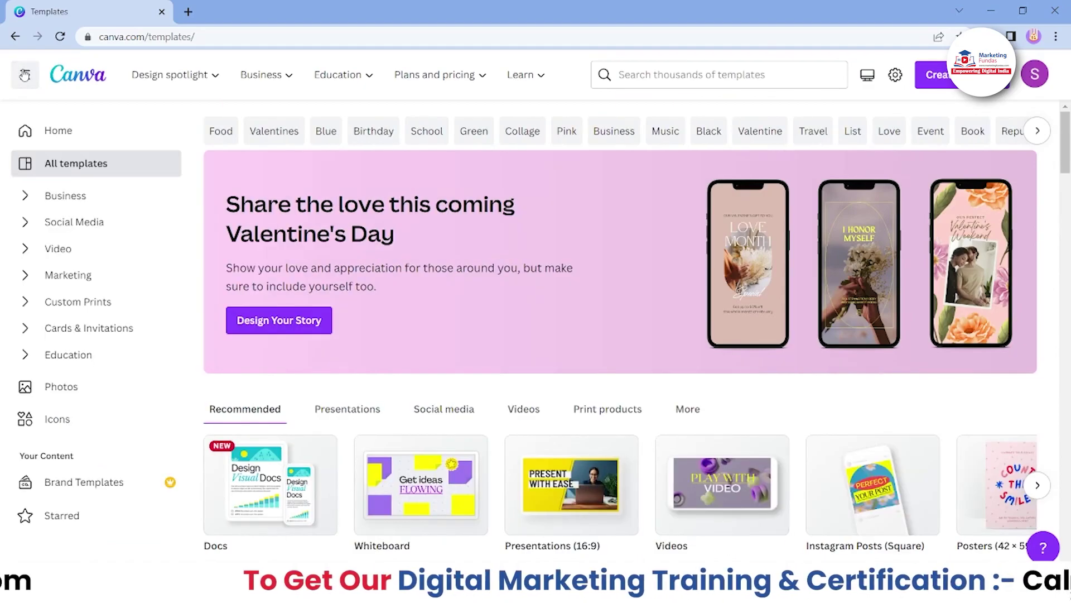
pyautogui.click(58, 78)
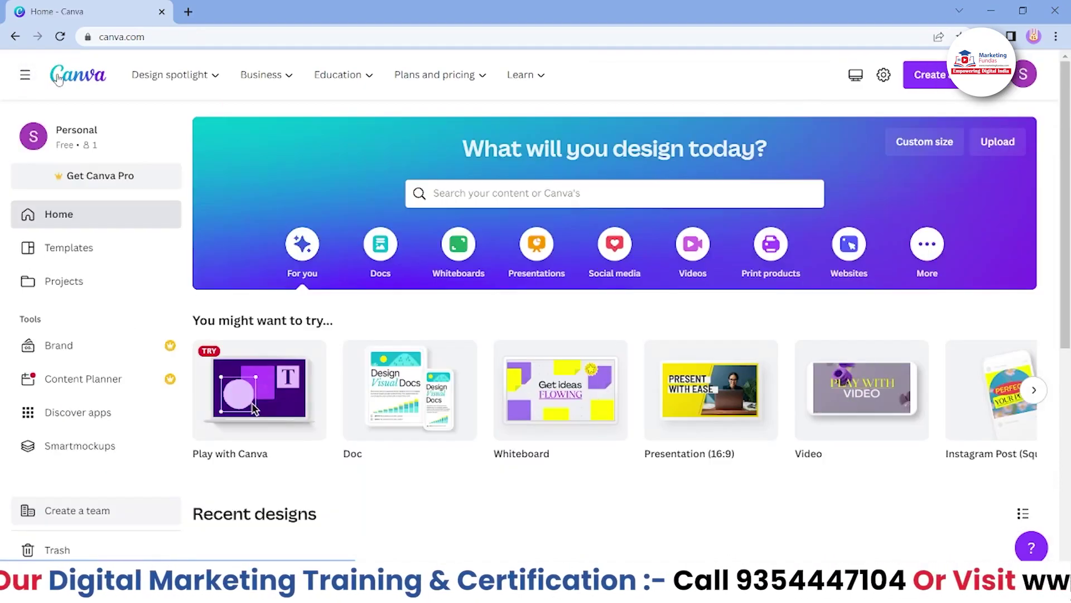
# View the Projects page and its options for adding a folder, upload or app import, then close those options.
pyautogui.click(62, 294)
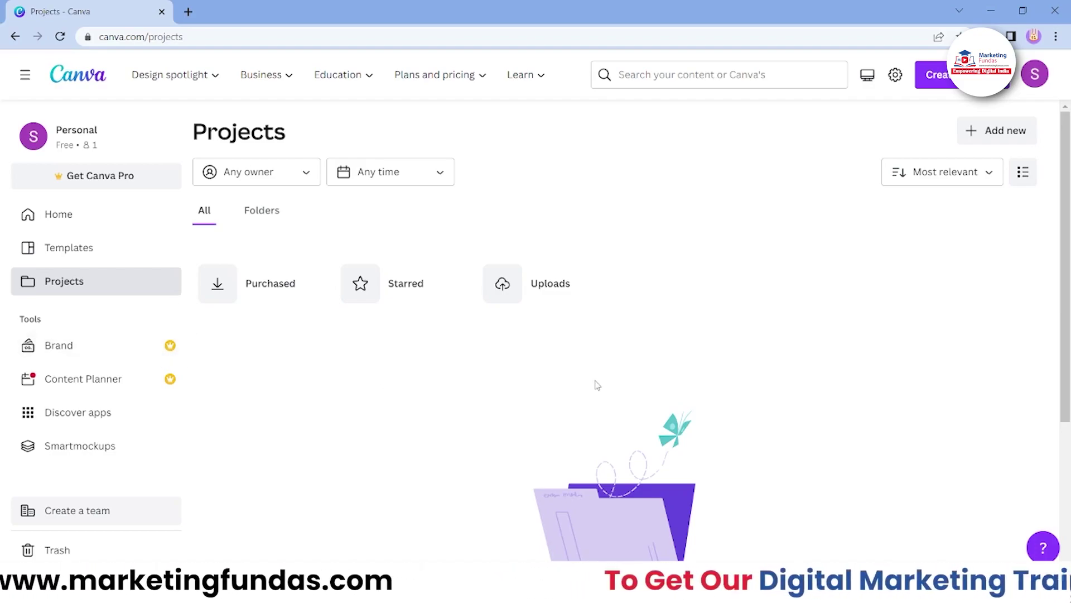
pyautogui.rightClick(775, 252)
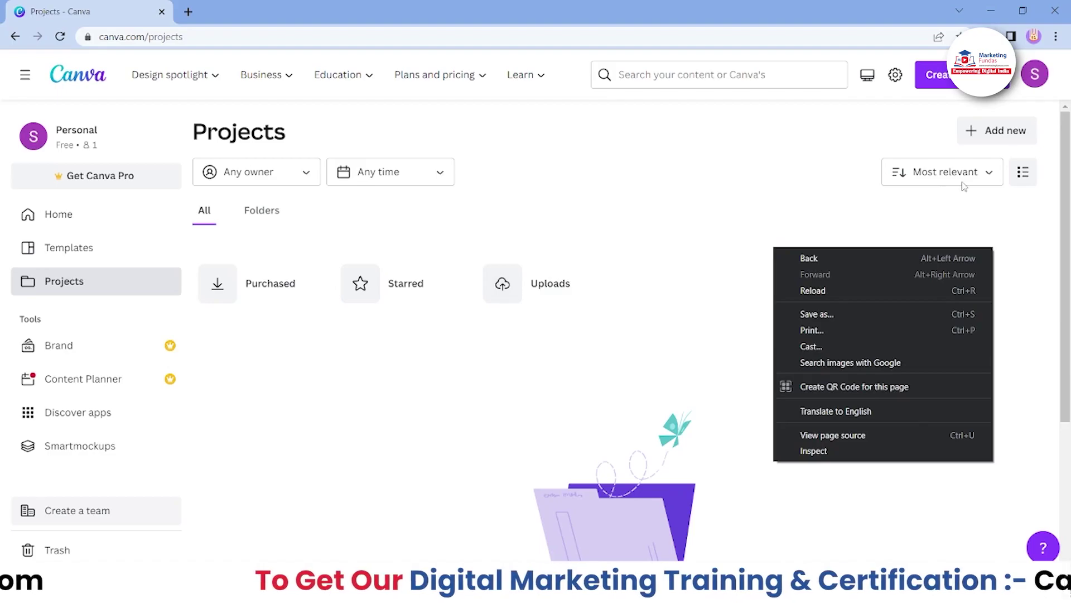
pyautogui.click(976, 134)
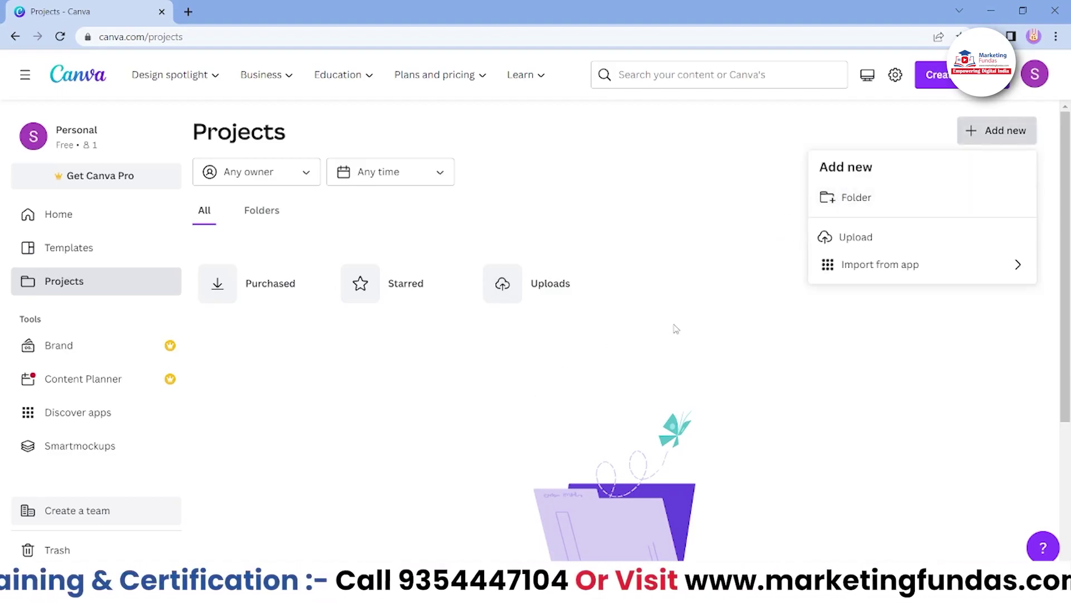
pyautogui.click(285, 461)
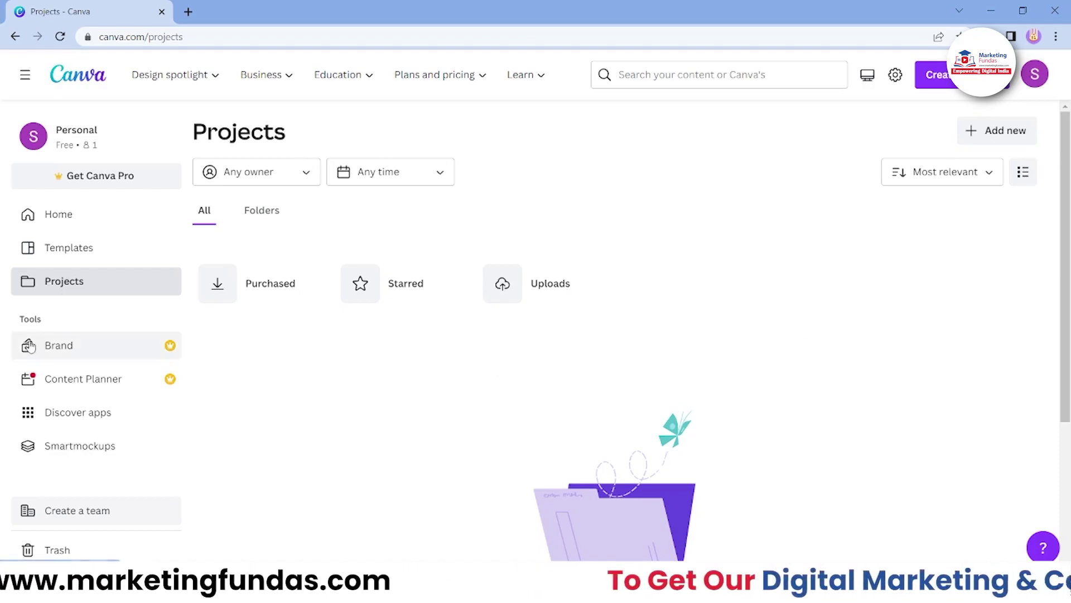
# Review the Brand Kit page, covering its brand logos, brand colors and brand fonts sections.
pyautogui.click(71, 349)
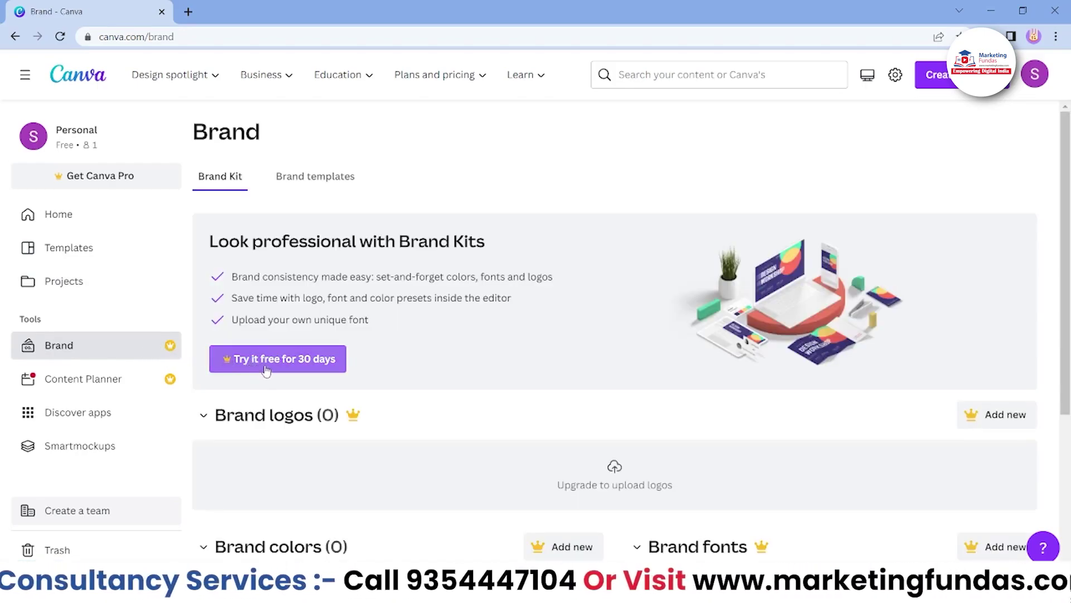
pyautogui.scroll(-2, 411, 445)
pyautogui.scroll(2, 411, 444)
pyautogui.scroll(-3, 430, 412)
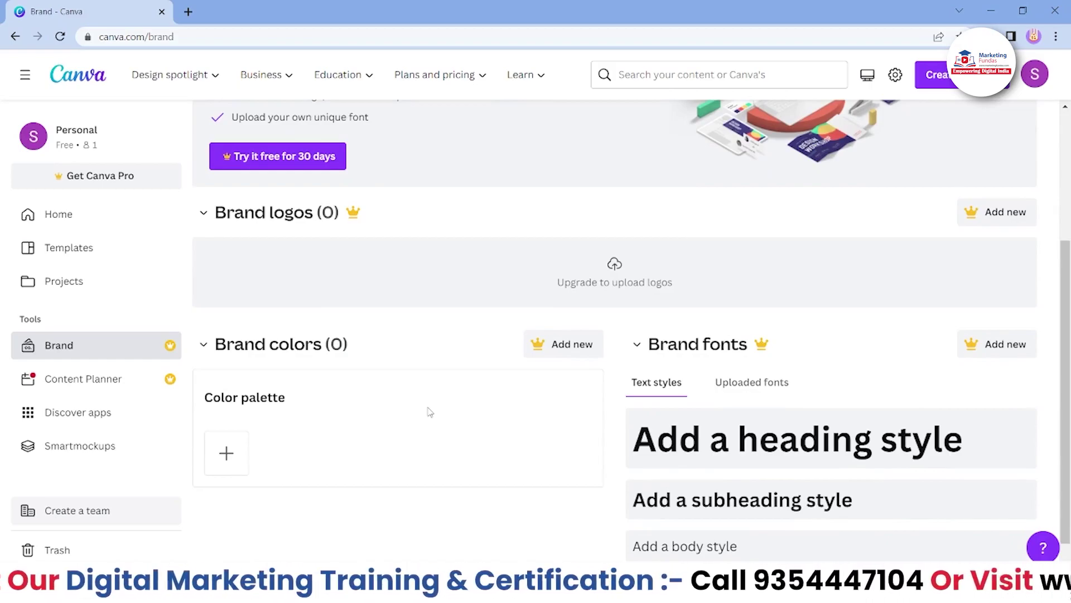
pyautogui.scroll(-1, 430, 412)
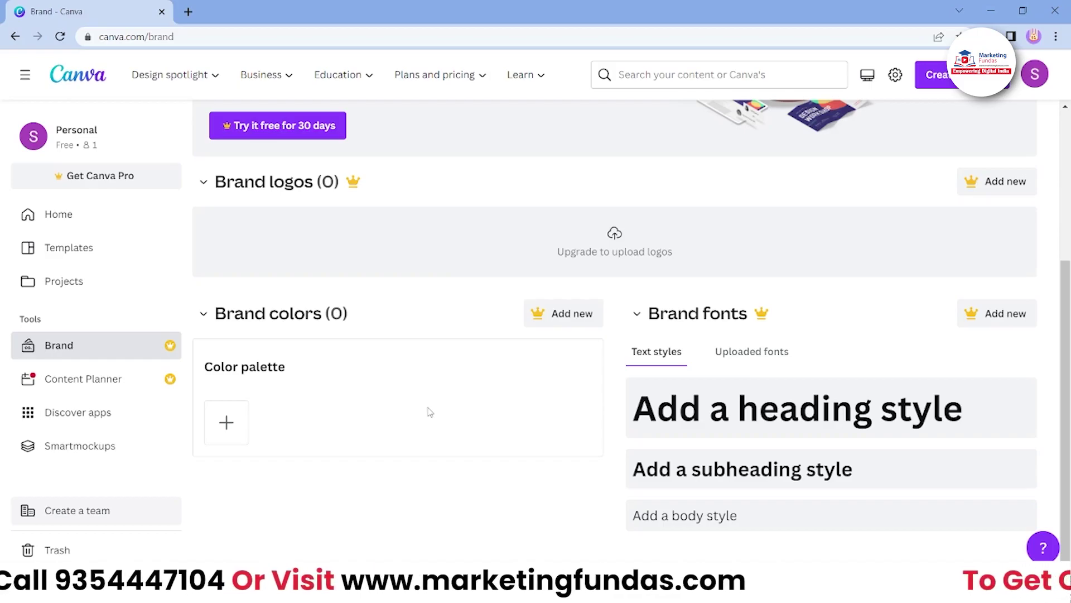
pyautogui.scroll(2, 430, 411)
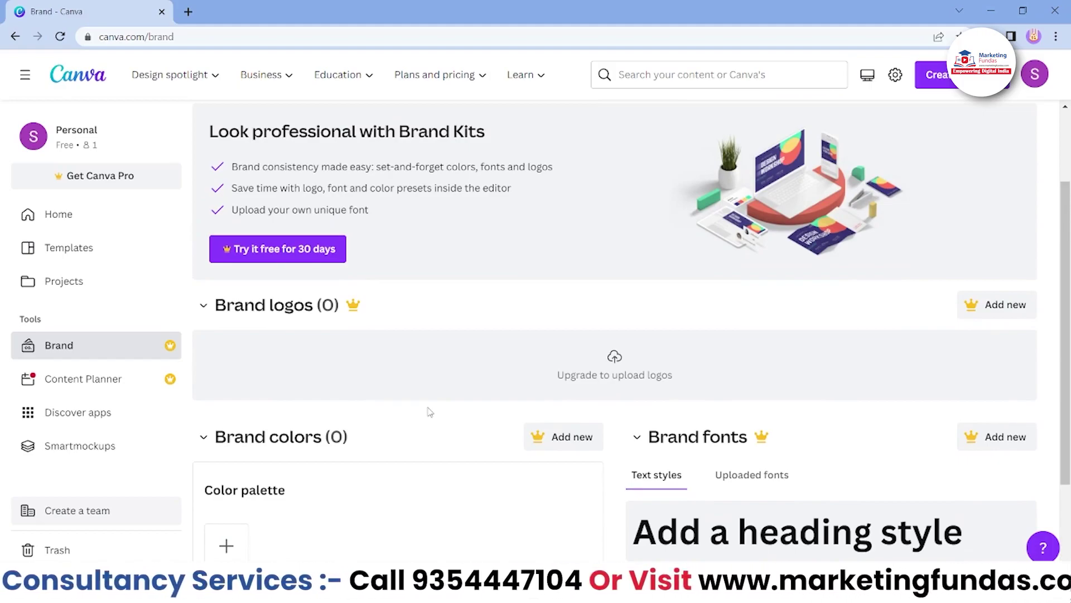
pyautogui.scroll(-2, 429, 411)
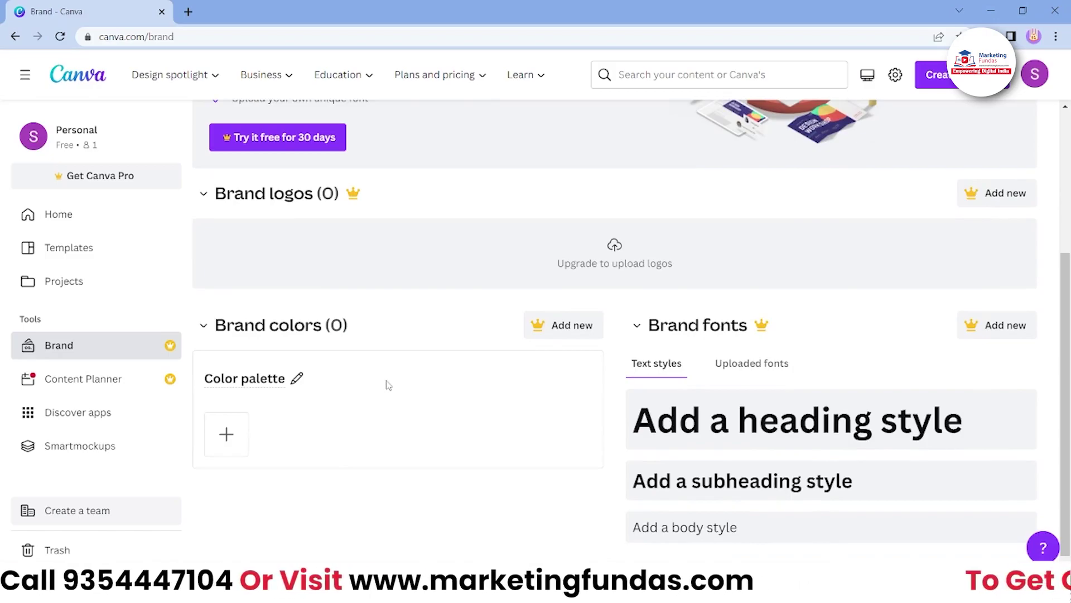
# Look over the Content Planner's monthly calendar and dismiss the tip about planning designs in advance.
pyautogui.click(54, 379)
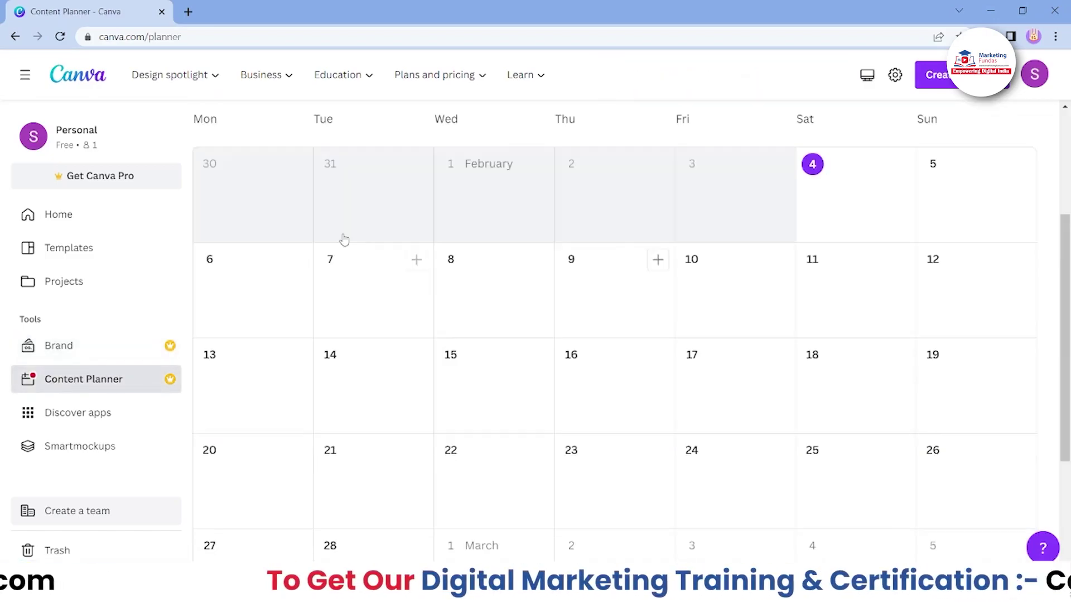
pyautogui.scroll(4, 744, 380)
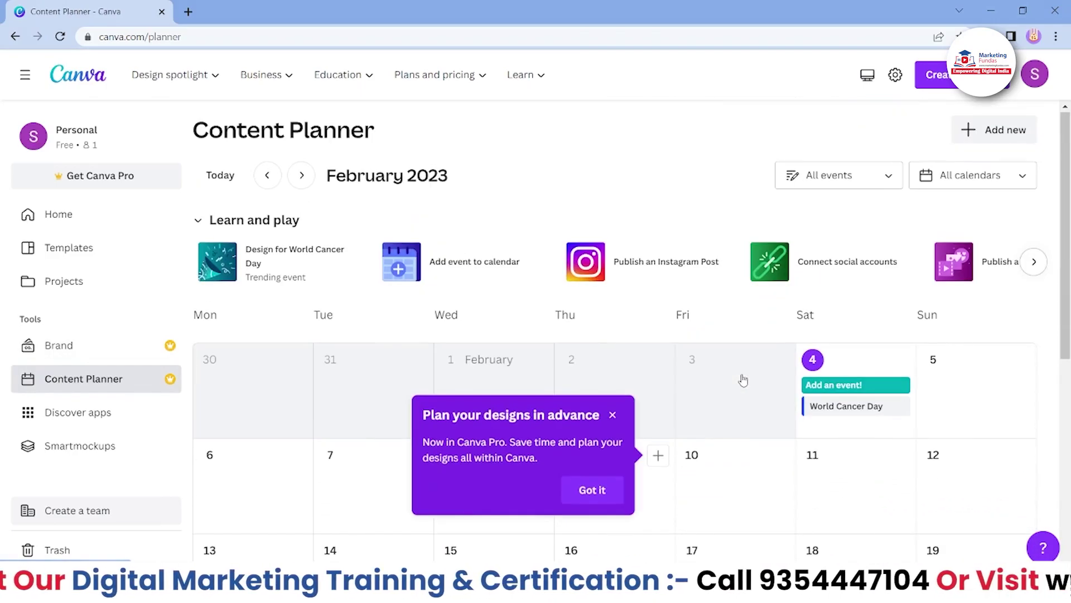
pyautogui.scroll(-4, 743, 381)
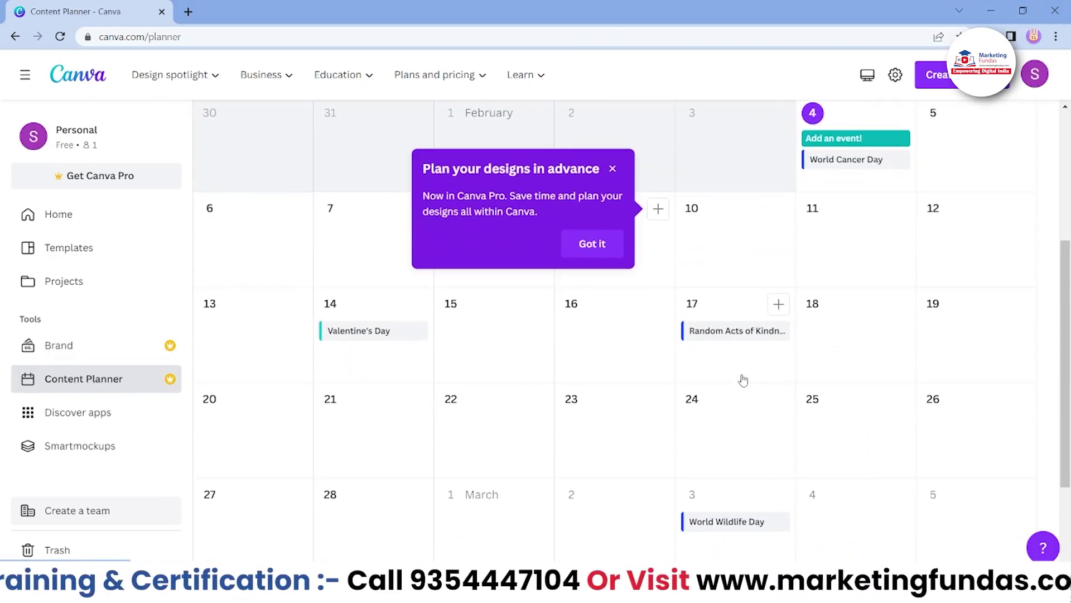
pyautogui.click(609, 240)
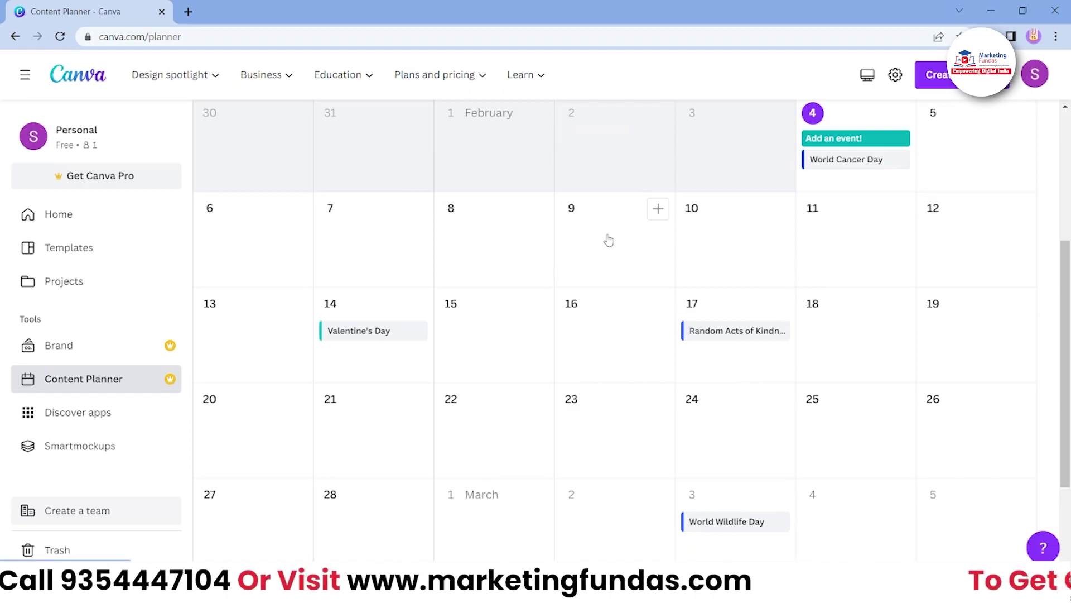